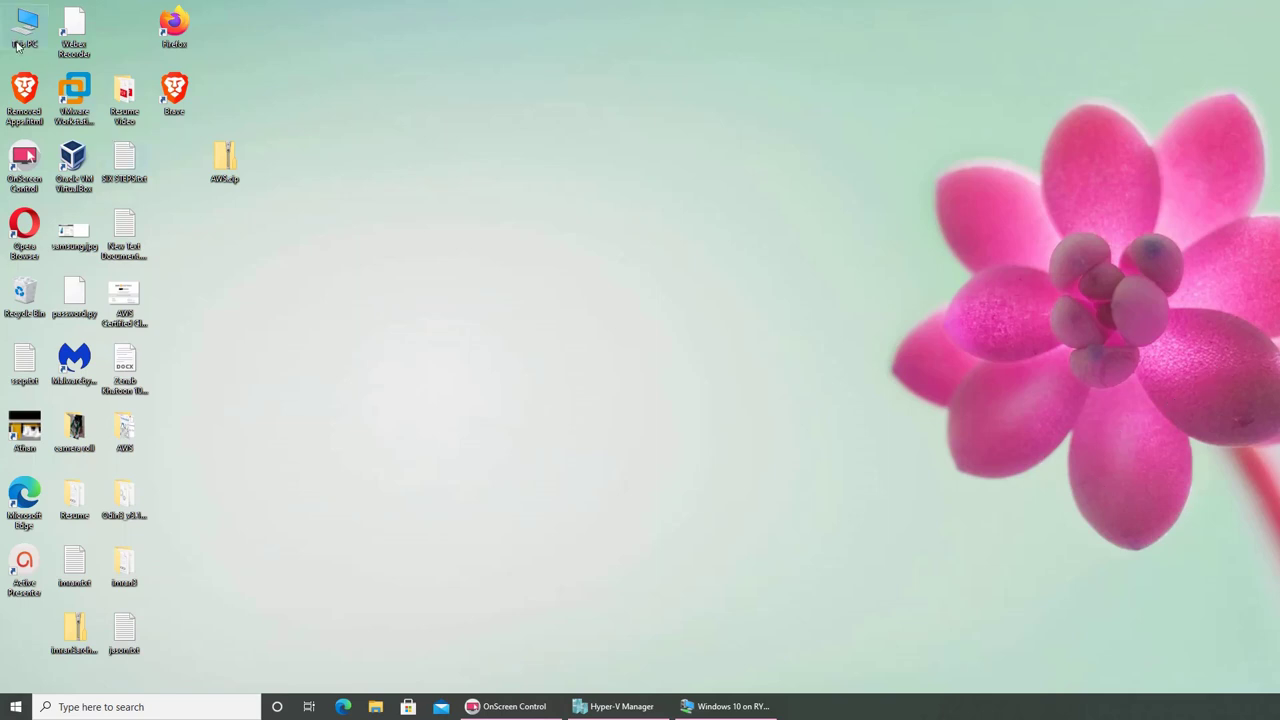
Restore the Windows 10 VM connection window and open the host's Start menu
{"action": "left_click", "coordinate": [718, 710]}
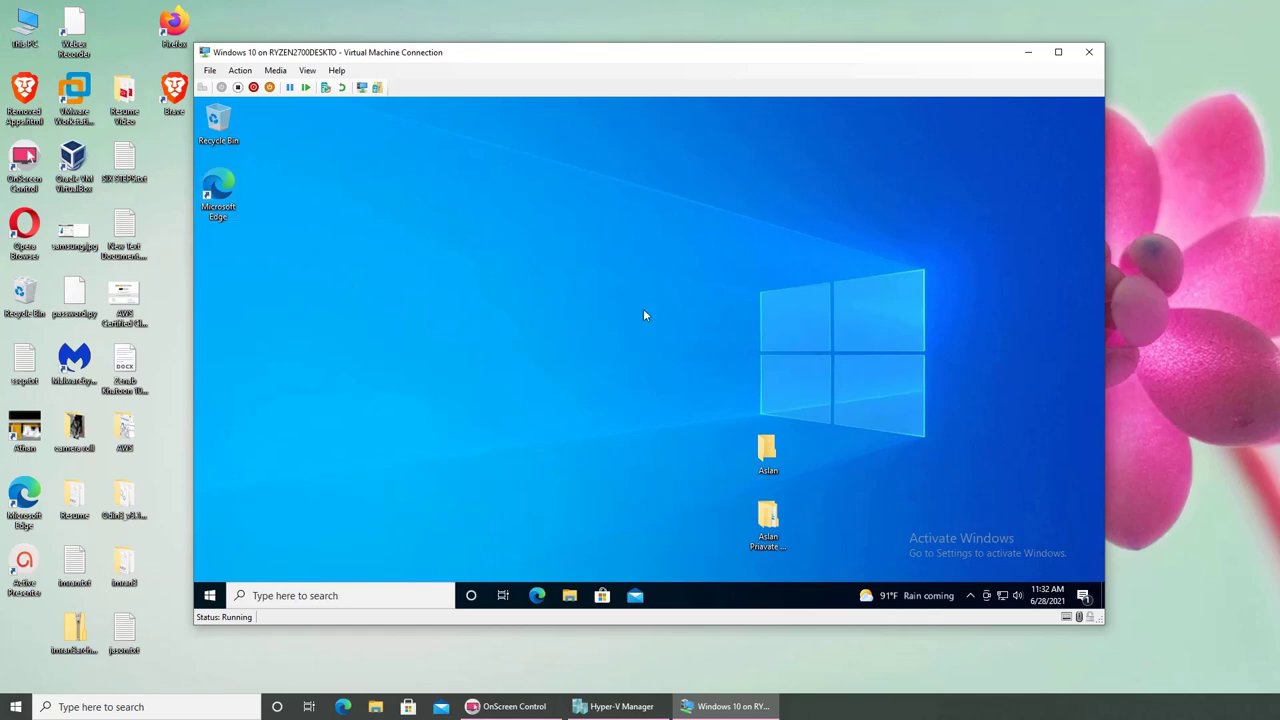
{"action": "left_click", "coordinate": [17, 711]}
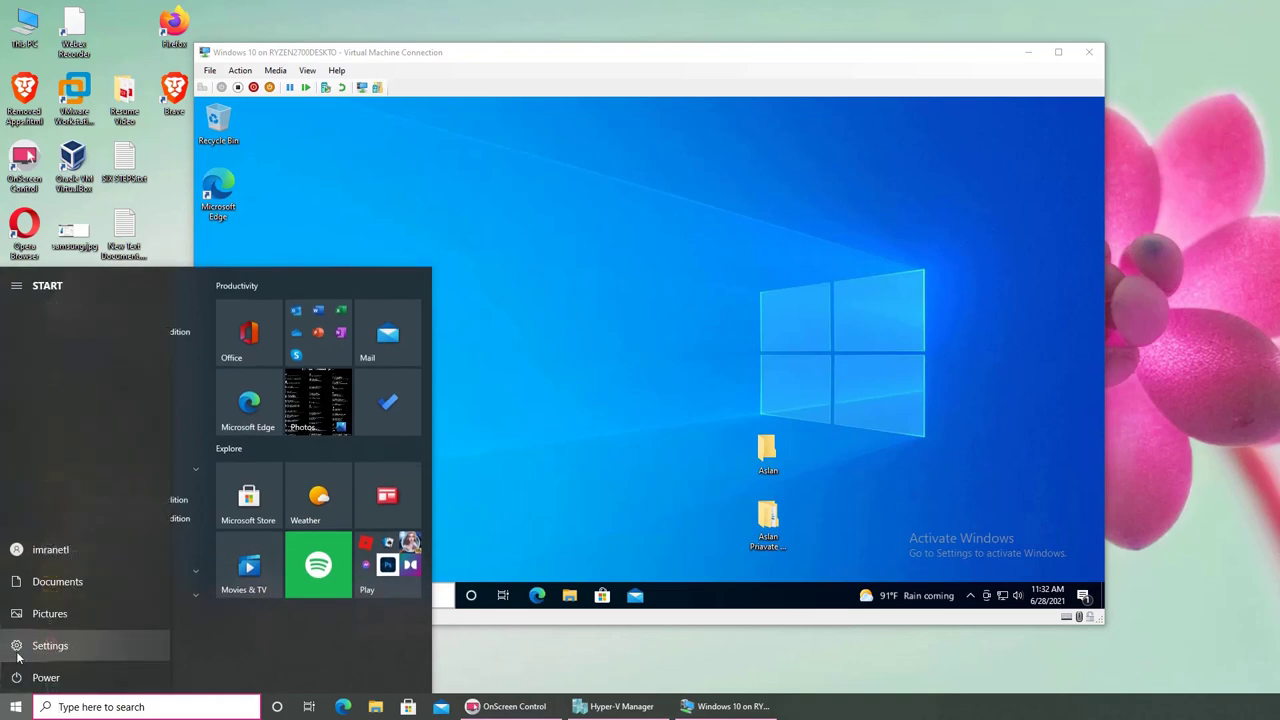
Open the host's Settings > System > About page showing its device and Windows specs
{"action": "left_click", "coordinate": [16, 652]}
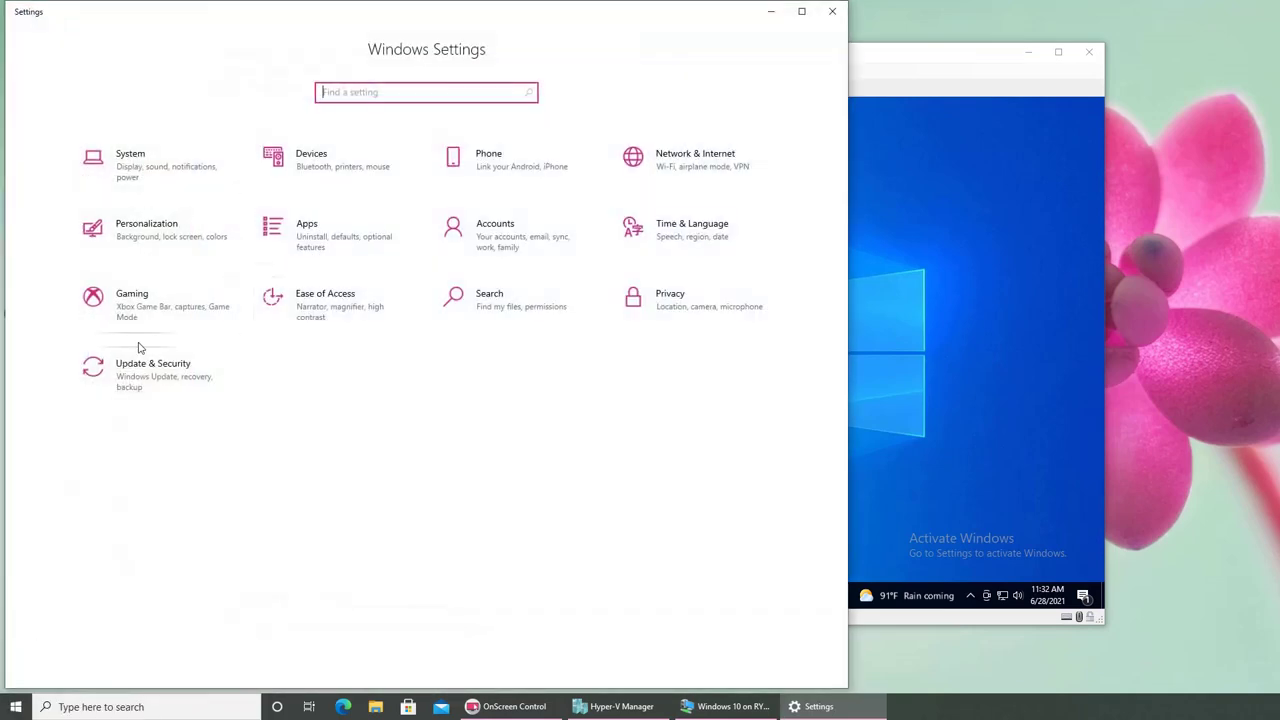
{"action": "left_click", "coordinate": [116, 160]}
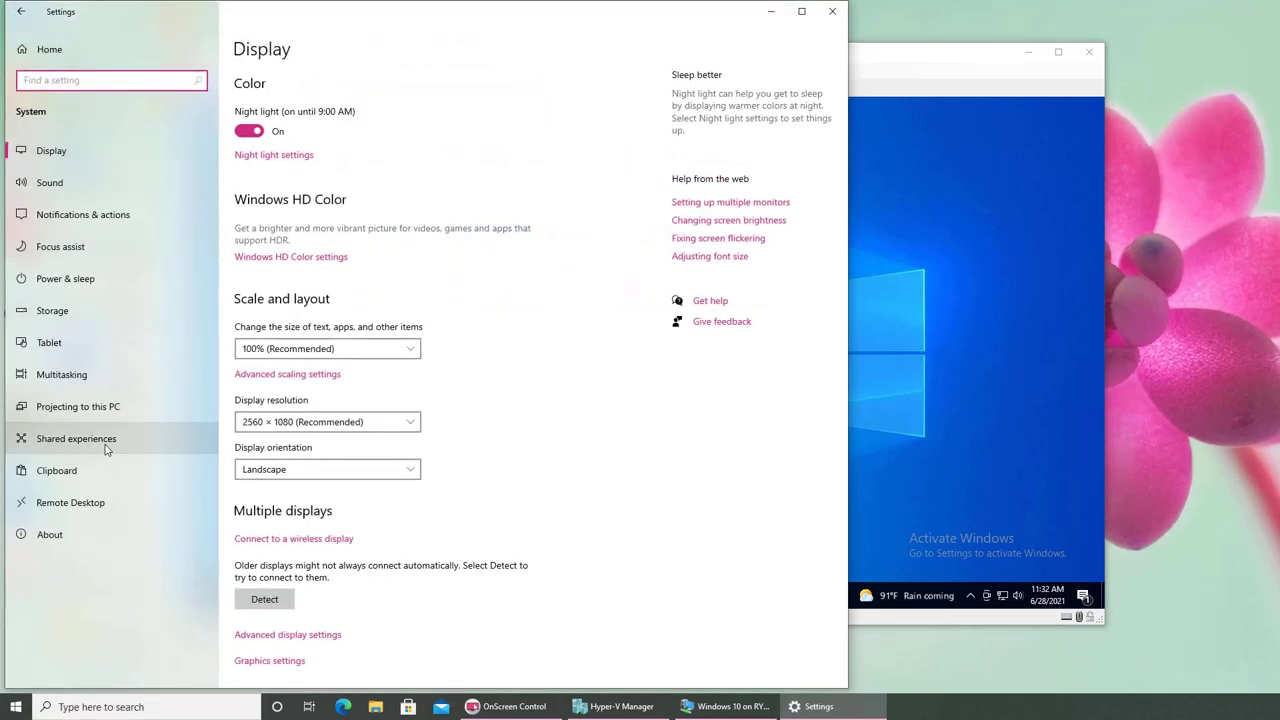
{"action": "left_click", "coordinate": [50, 535]}
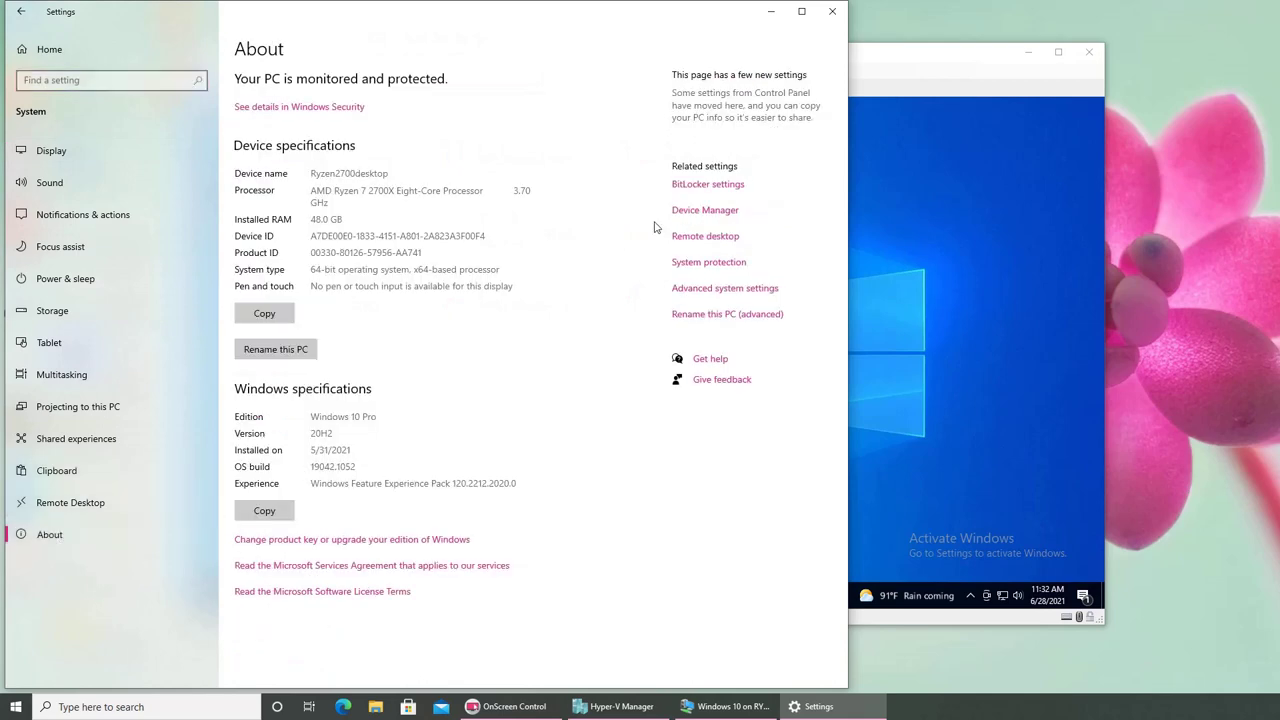
Check the host's BitLocker drive encryption and TPM status, then close both windows
{"action": "left_click", "coordinate": [698, 186]}
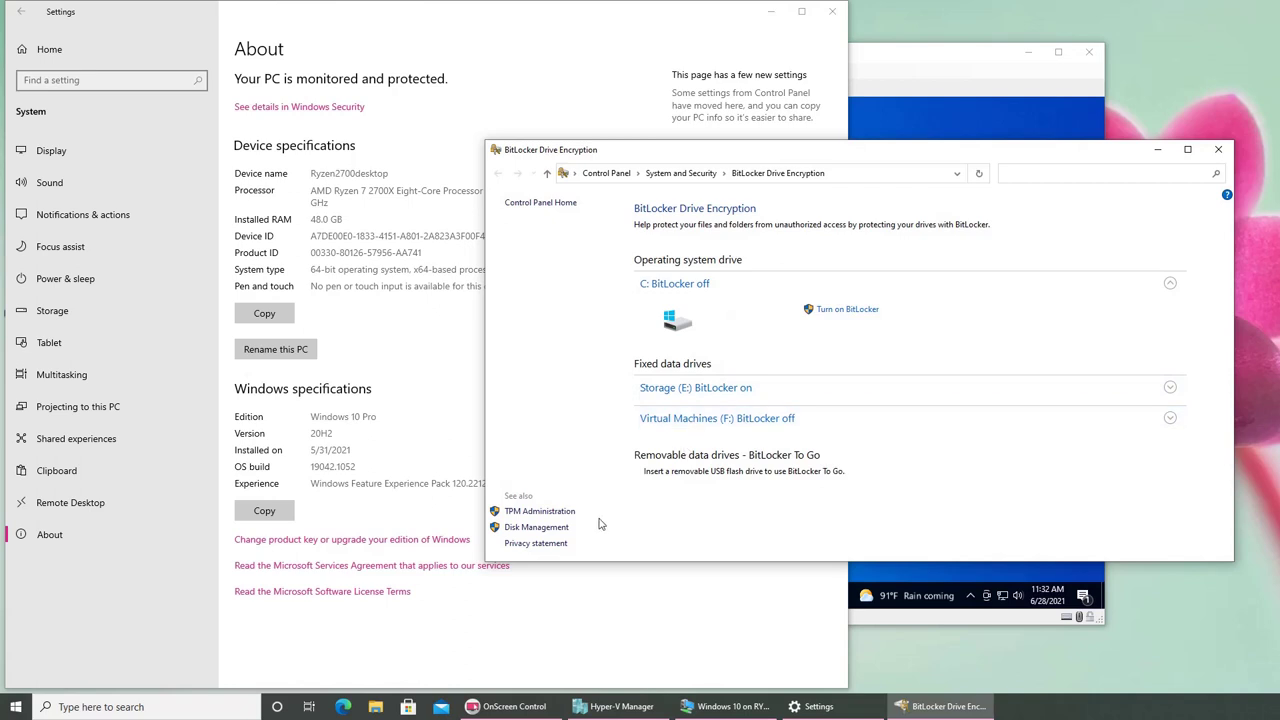
{"action": "left_click", "coordinate": [549, 513]}
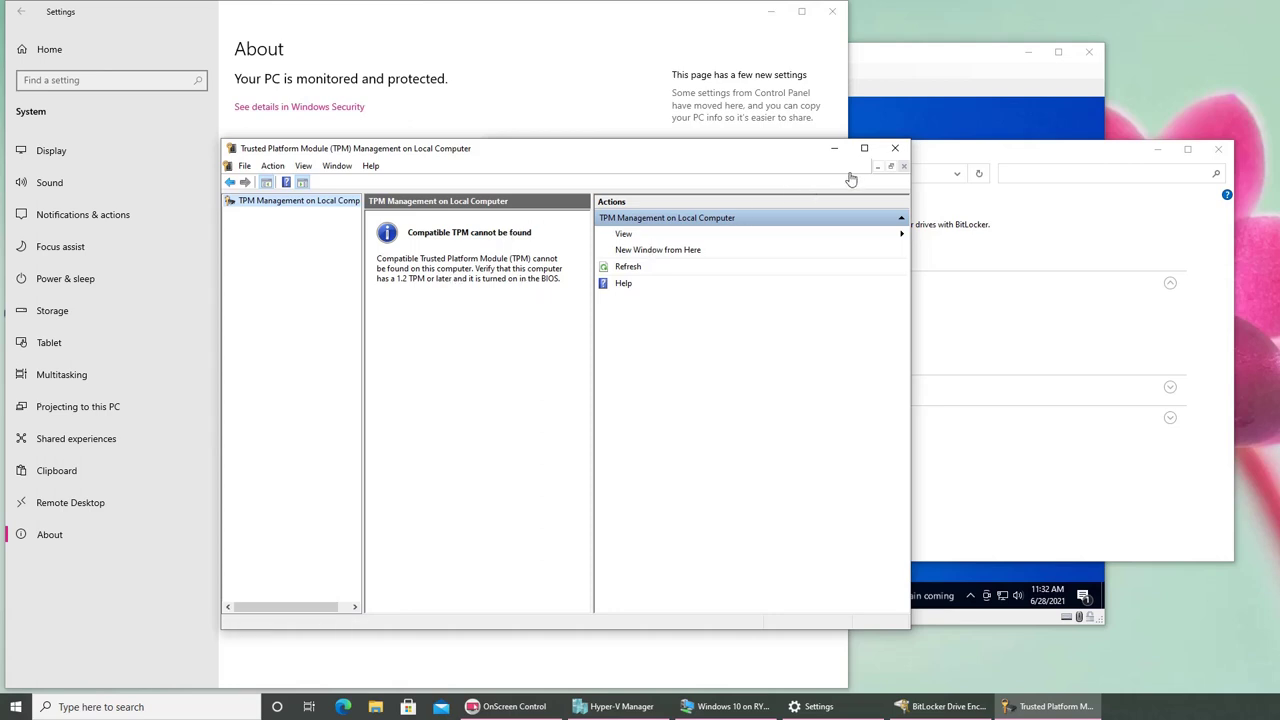
{"action": "left_click", "coordinate": [895, 148]}
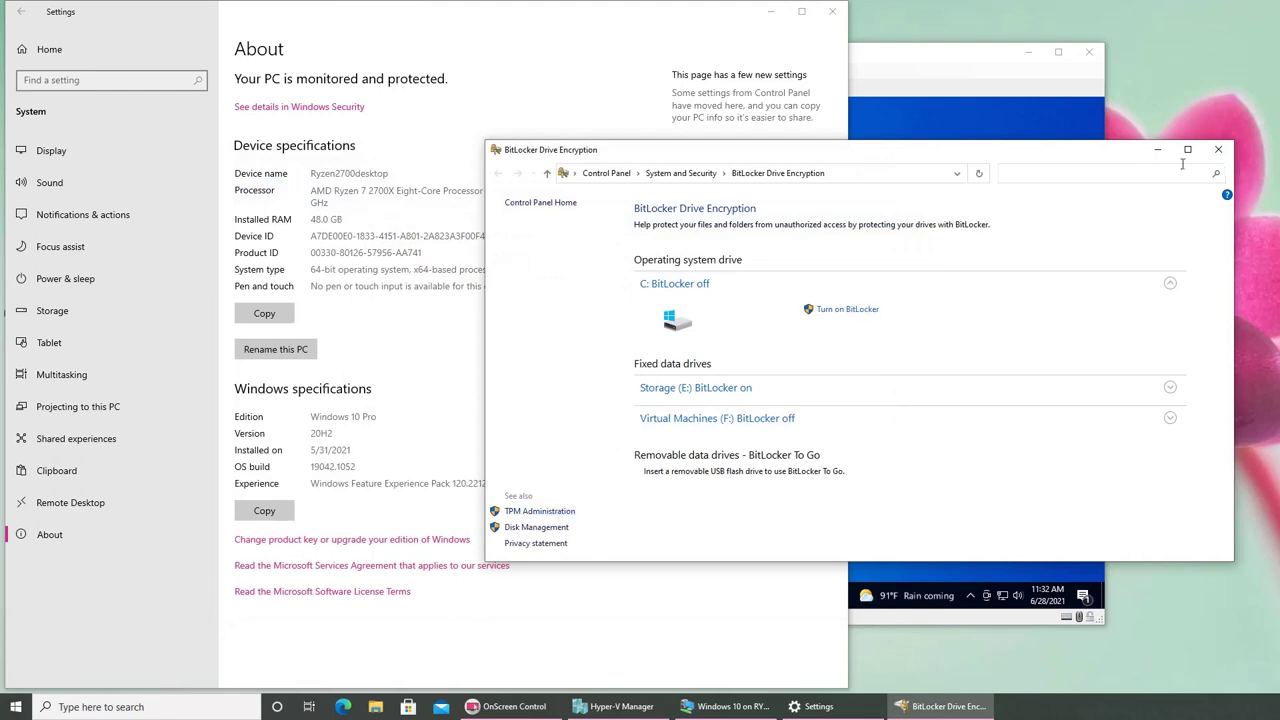
{"action": "left_click", "coordinate": [1217, 150]}
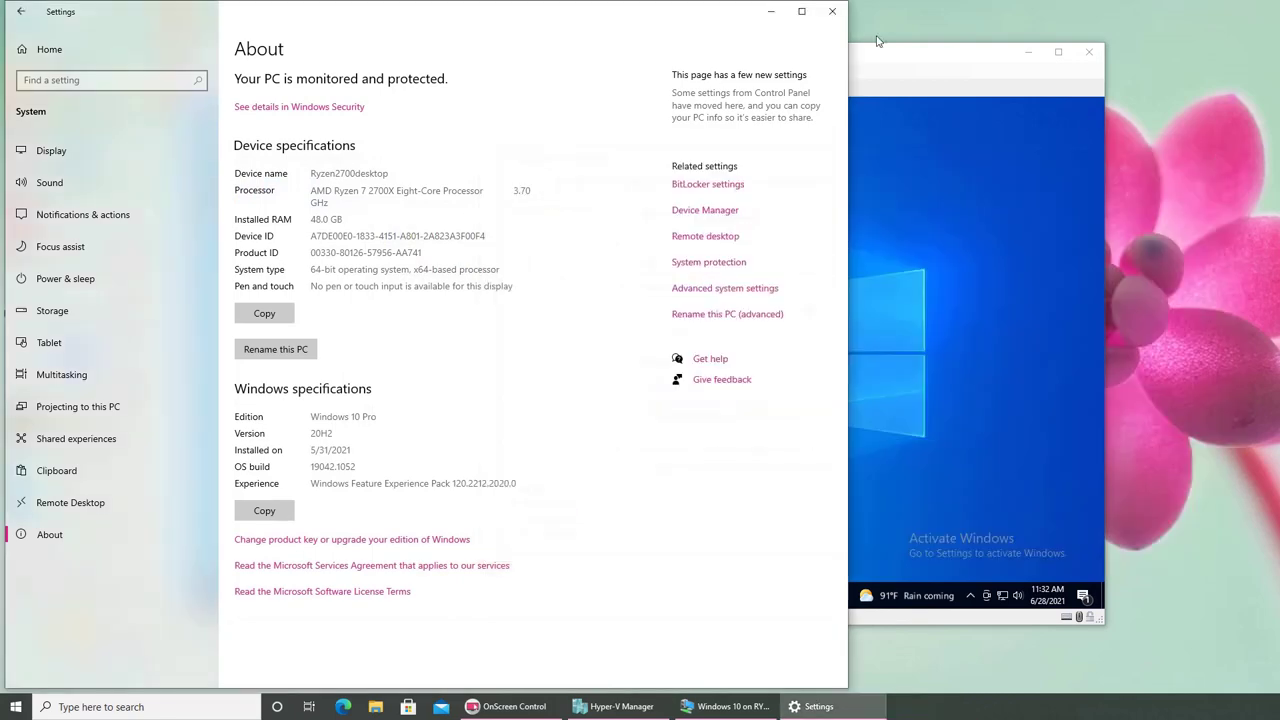
Close host Settings, open the VM's About page (Windows 10 Pro 21H1) and review its TPM status
{"action": "left_click", "coordinate": [832, 11]}
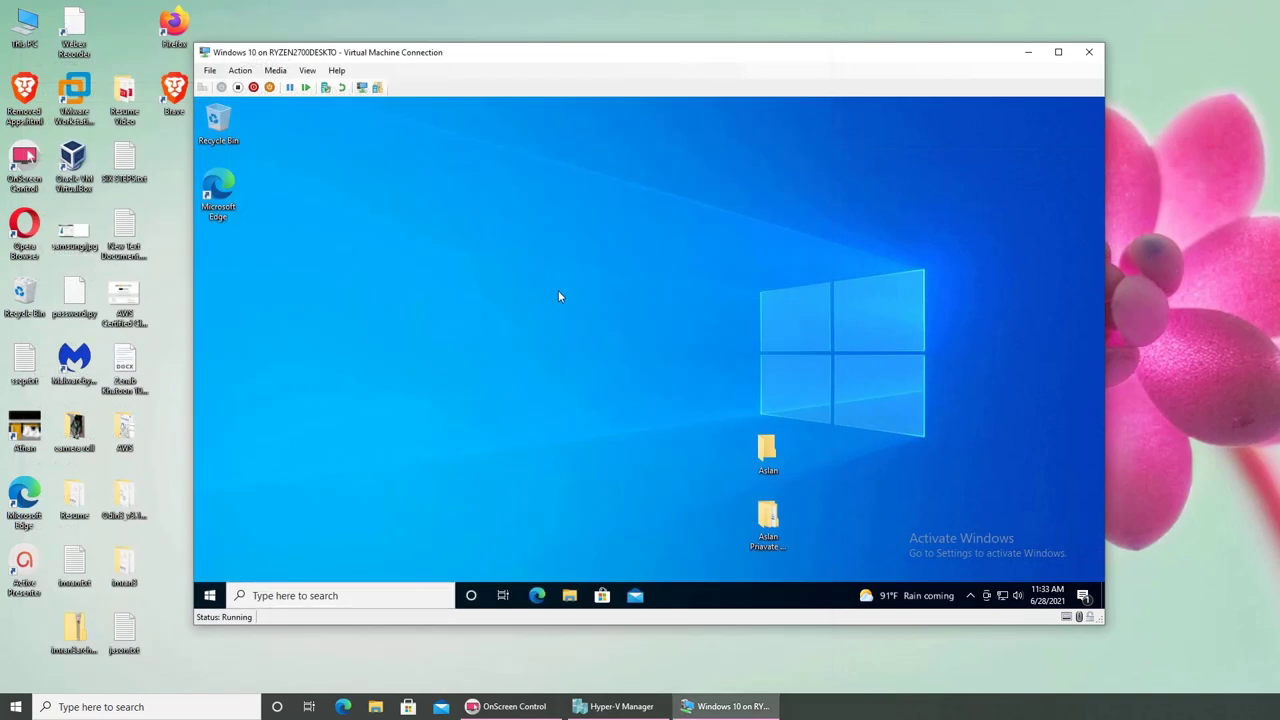
{"action": "left_click", "coordinate": [208, 594]}
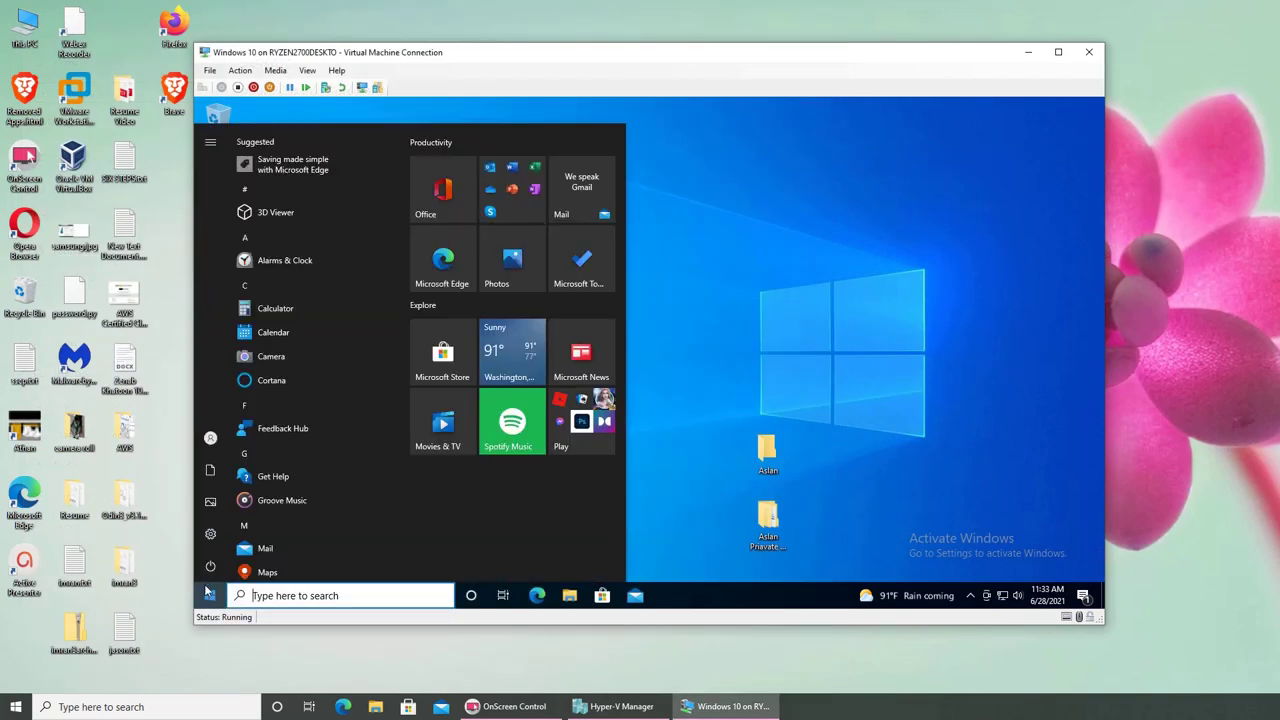
{"action": "left_click", "coordinate": [210, 534]}
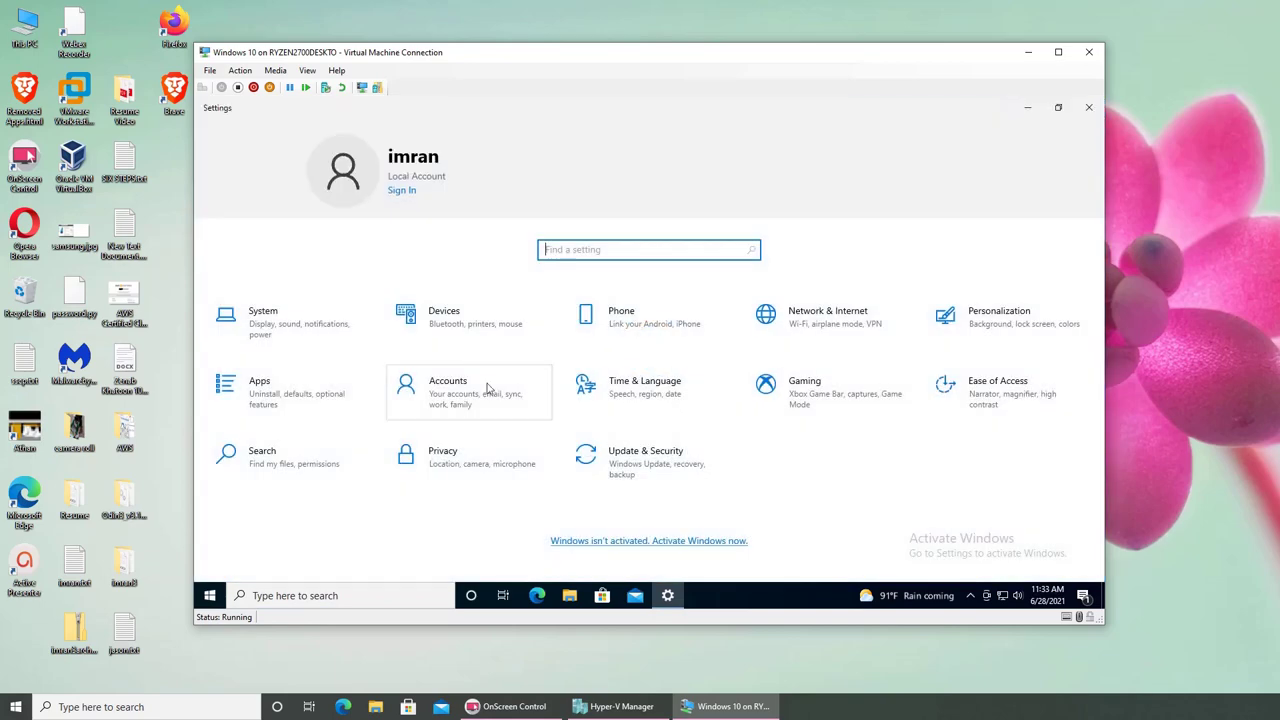
{"action": "left_click", "coordinate": [271, 326]}
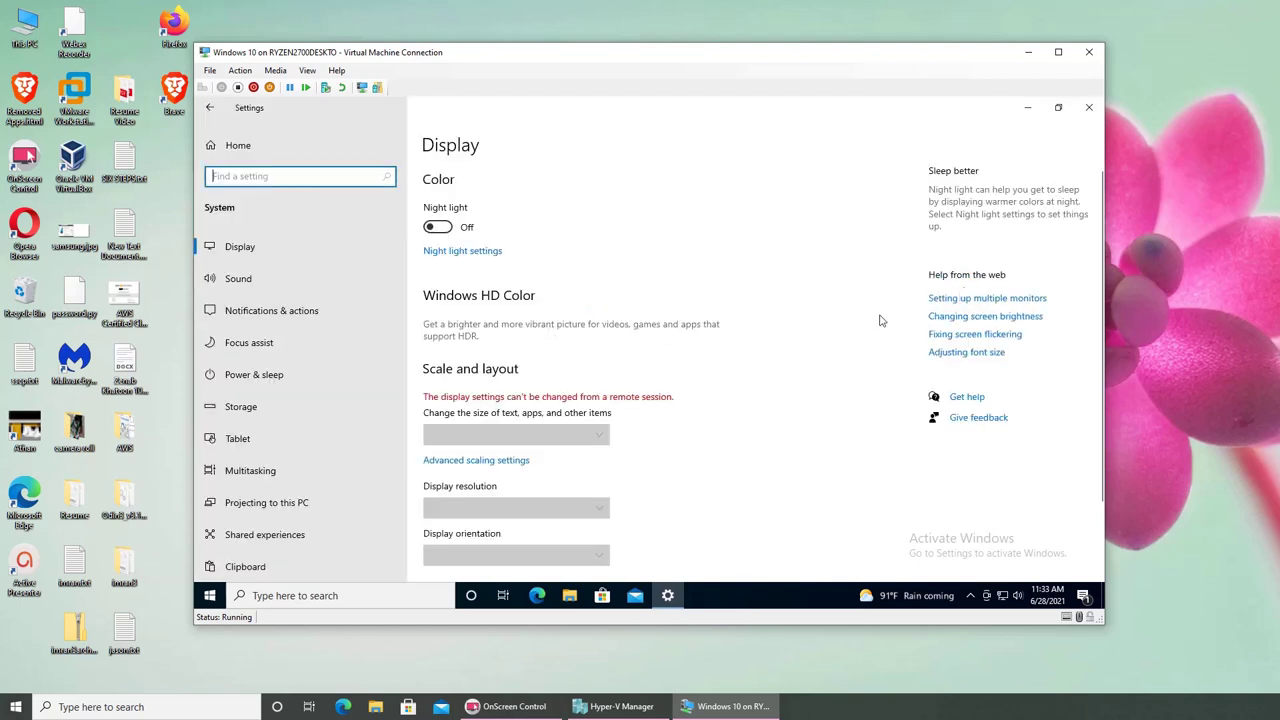
{"action": "scroll", "coordinate": [276, 550], "scroll_direction": "down", "scroll_amount": 2}
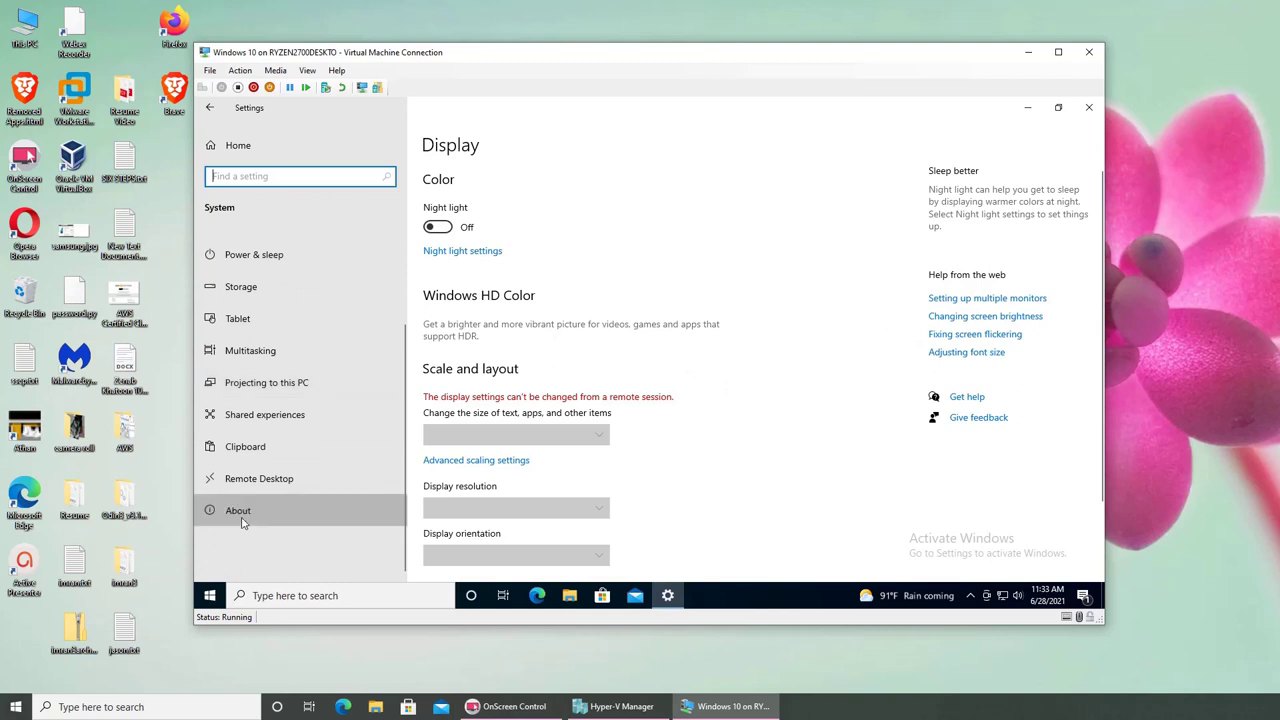
{"action": "left_click", "coordinate": [240, 514]}
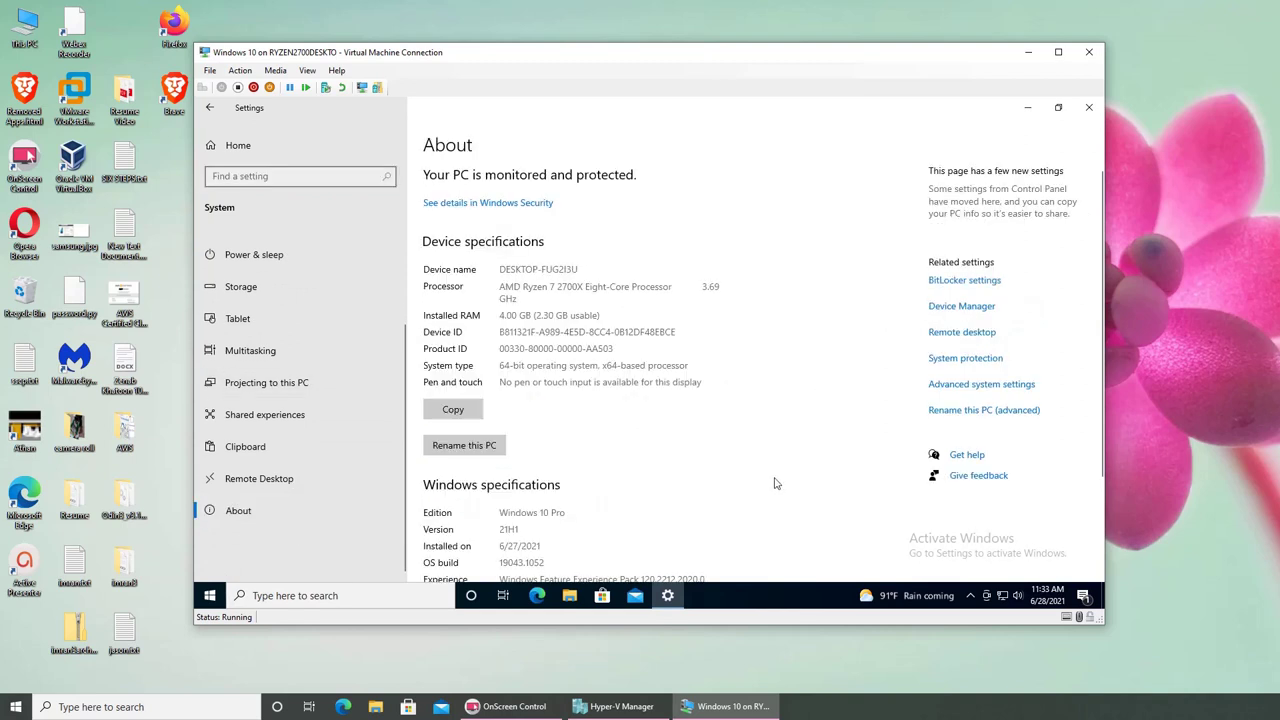
{"action": "key", "text": "super+e"}
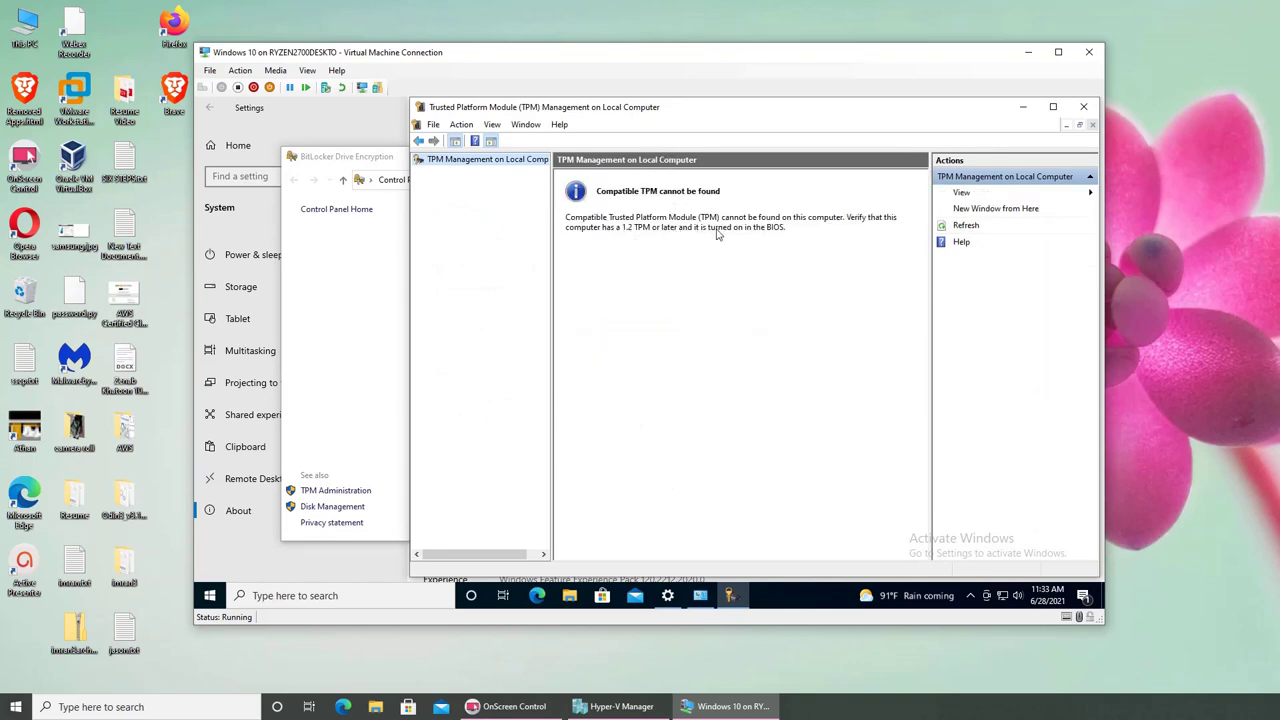
{"action": "left_click", "coordinate": [1083, 106]}
Close the VM's BitLocker panel and reopen the host's Settings > System > About page
{"action": "left_click", "coordinate": [1014, 156]}
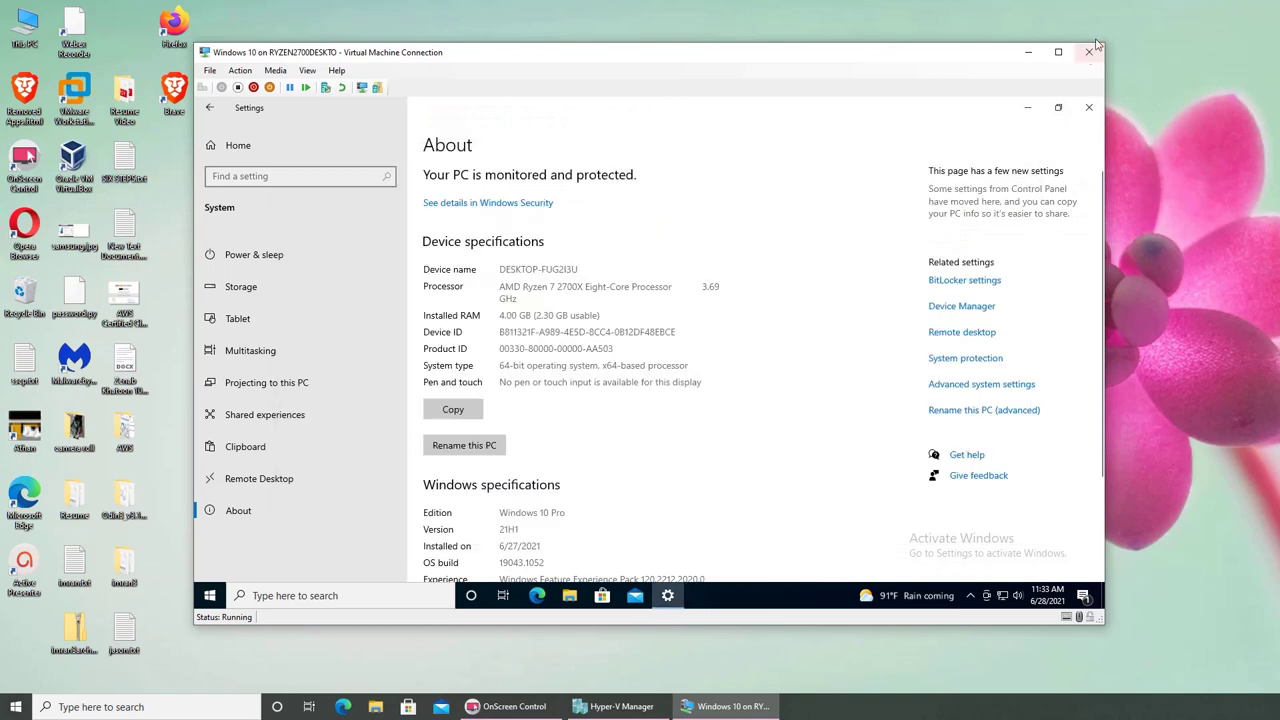
{"action": "left_click", "coordinate": [8, 707]}
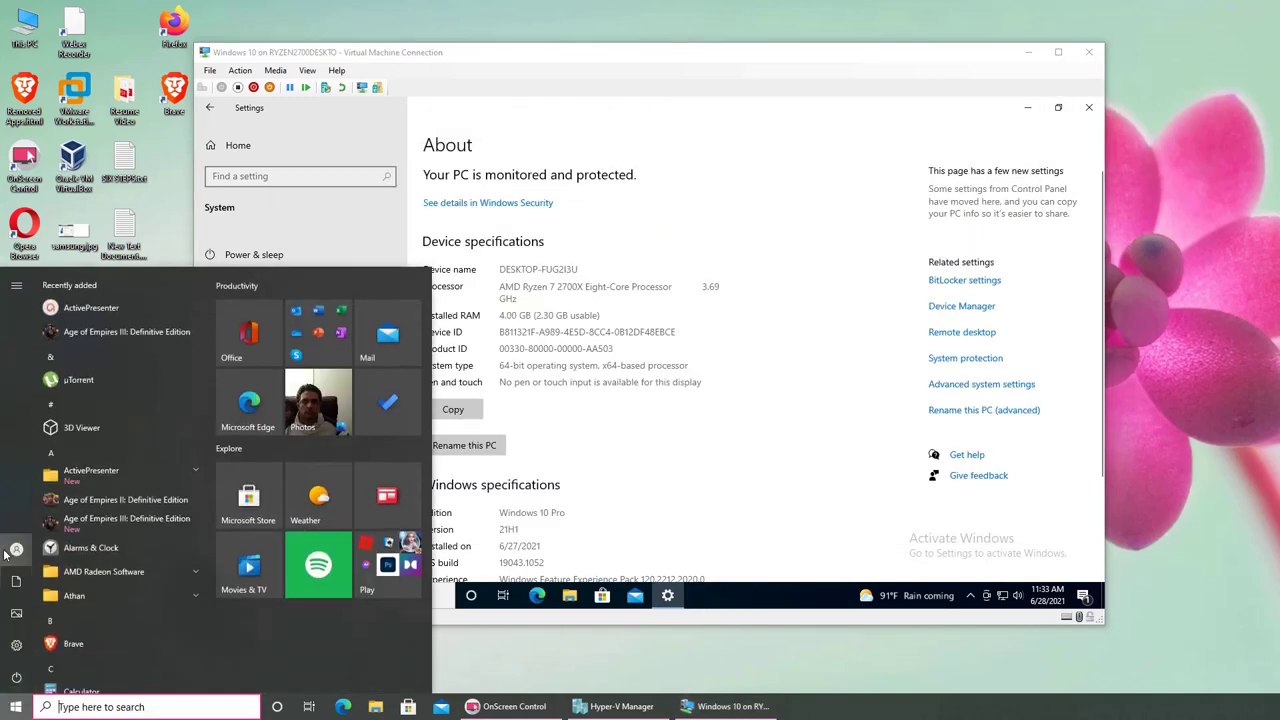
{"action": "mouse_move", "coordinate": [17, 677]}
{"action": "left_click", "coordinate": [17, 647]}
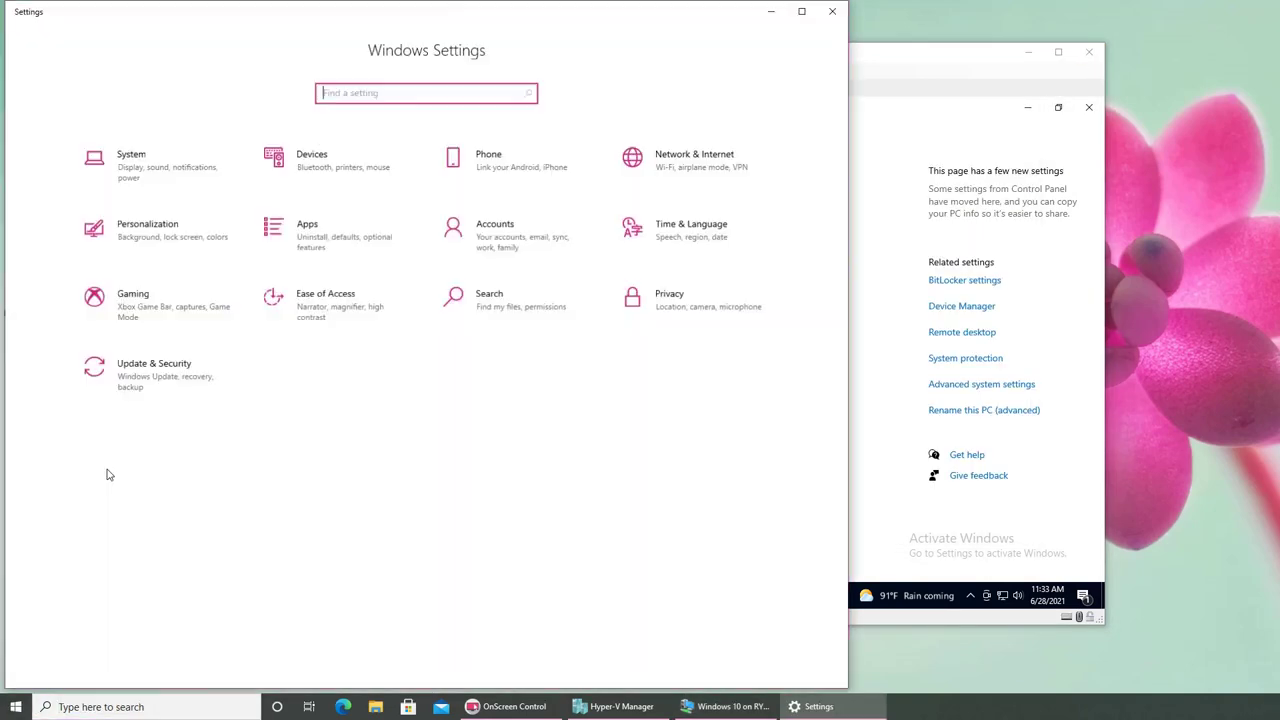
{"action": "left_click", "coordinate": [167, 155]}
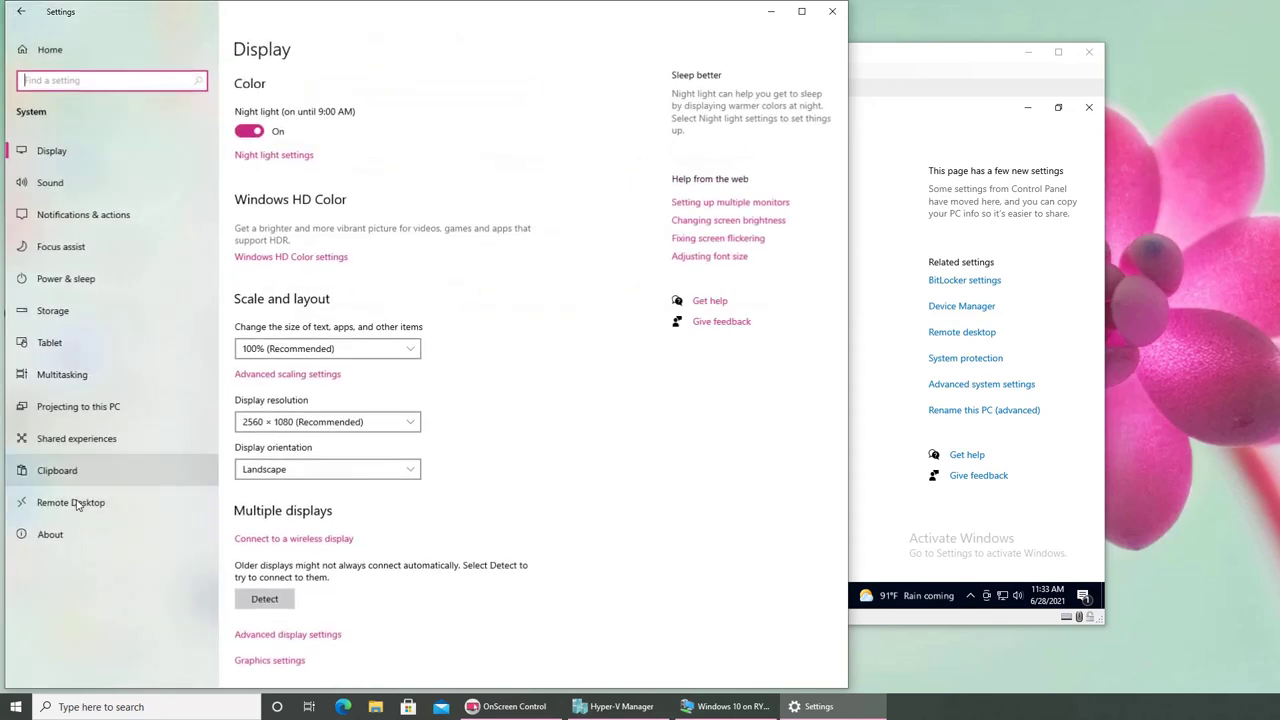
{"action": "left_click", "coordinate": [49, 538]}
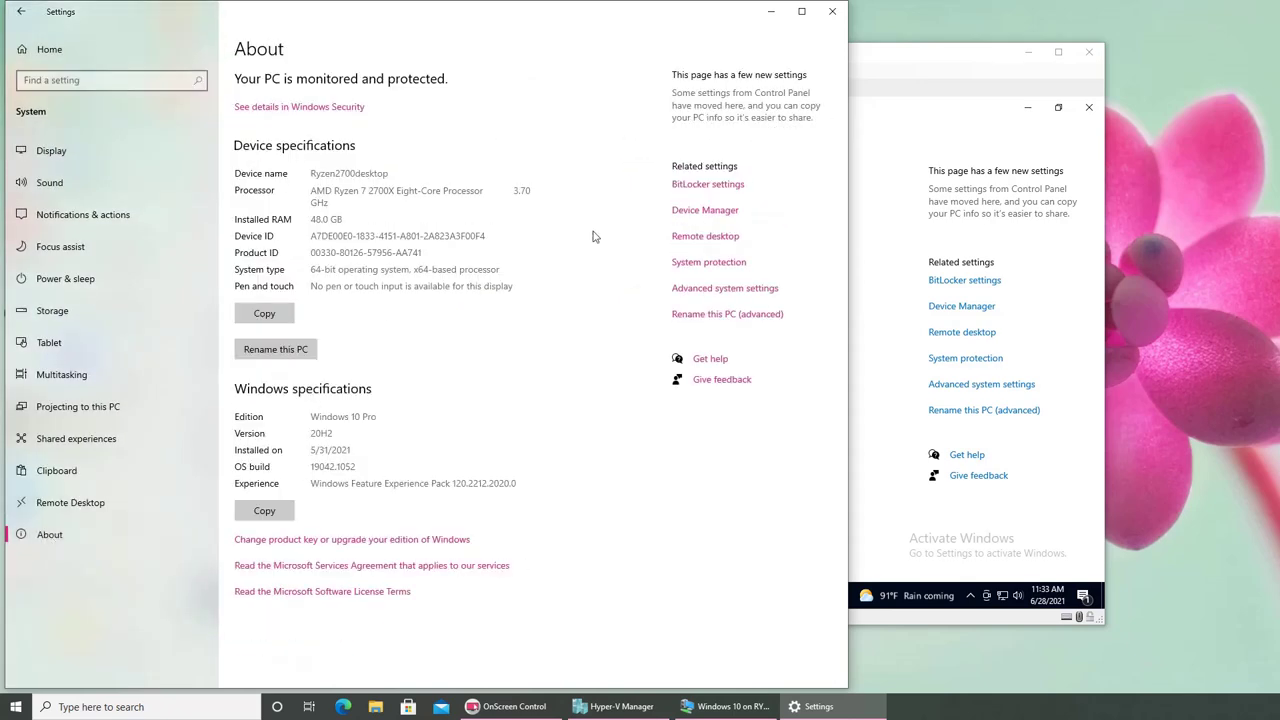
Review the host's BitLocker and TPM management panels, then close both
{"action": "left_click", "coordinate": [738, 192]}
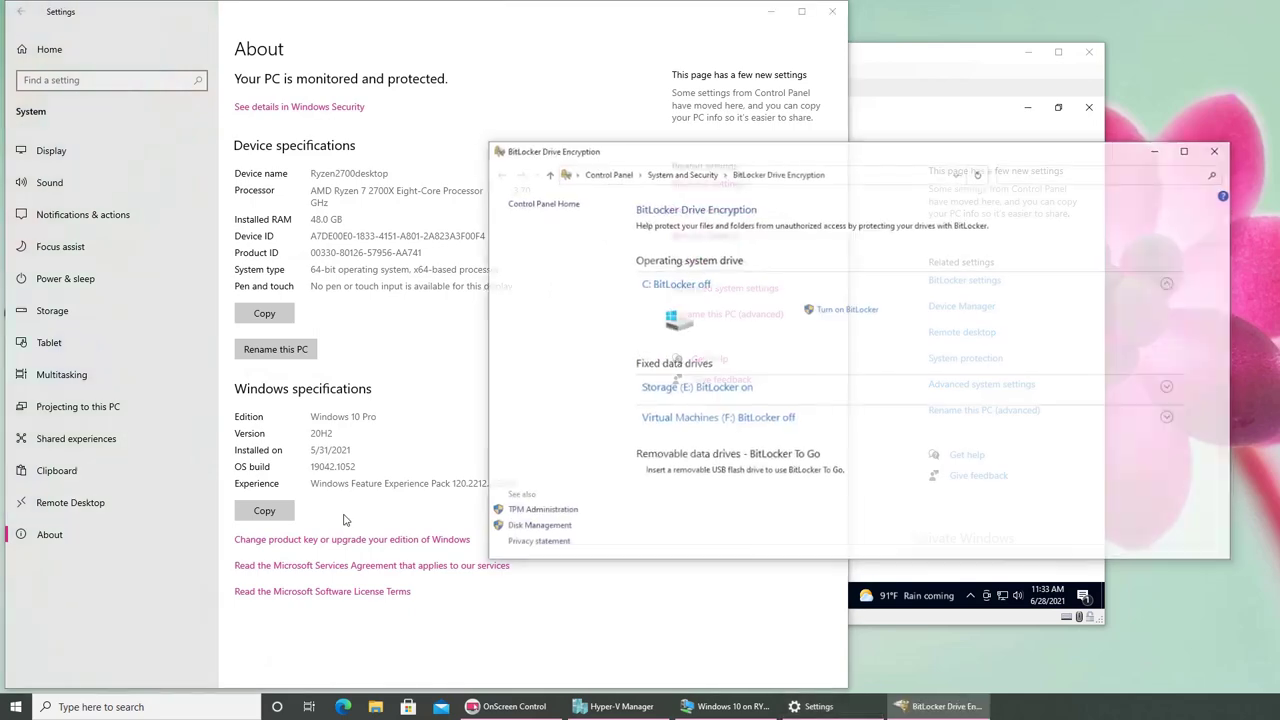
{"action": "left_click", "coordinate": [520, 515]}
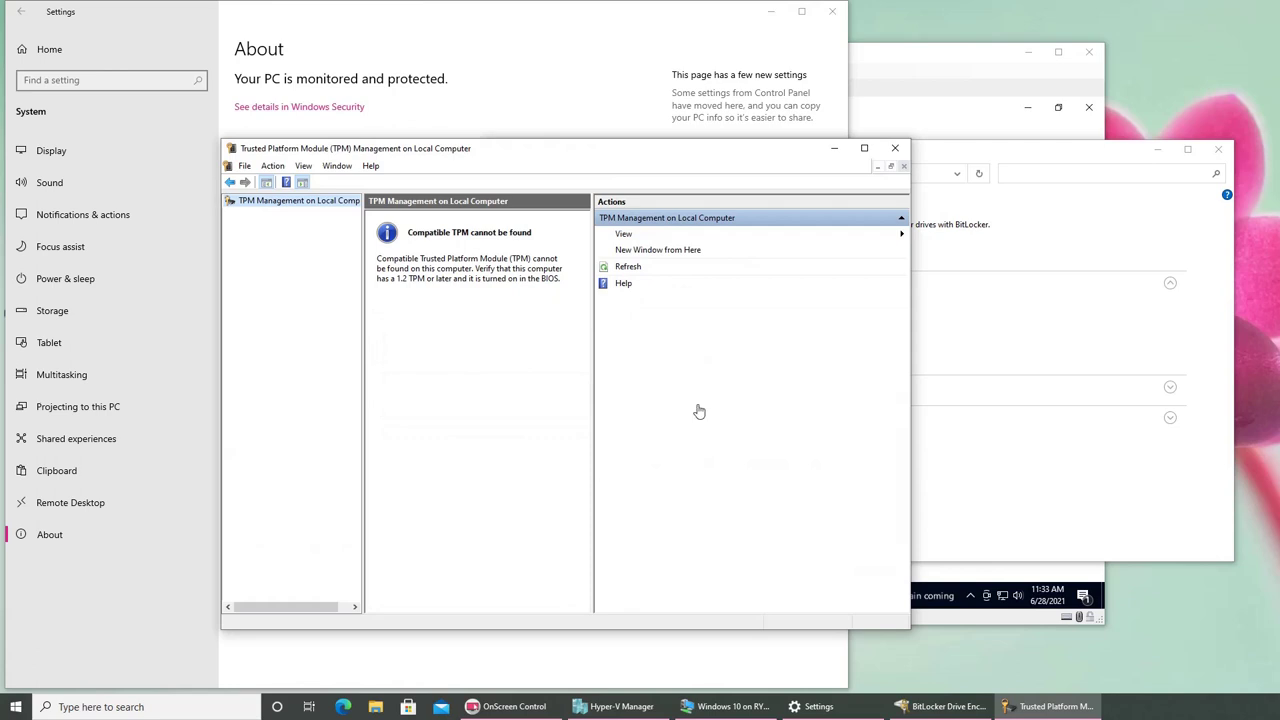
{"action": "left_click", "coordinate": [895, 148]}
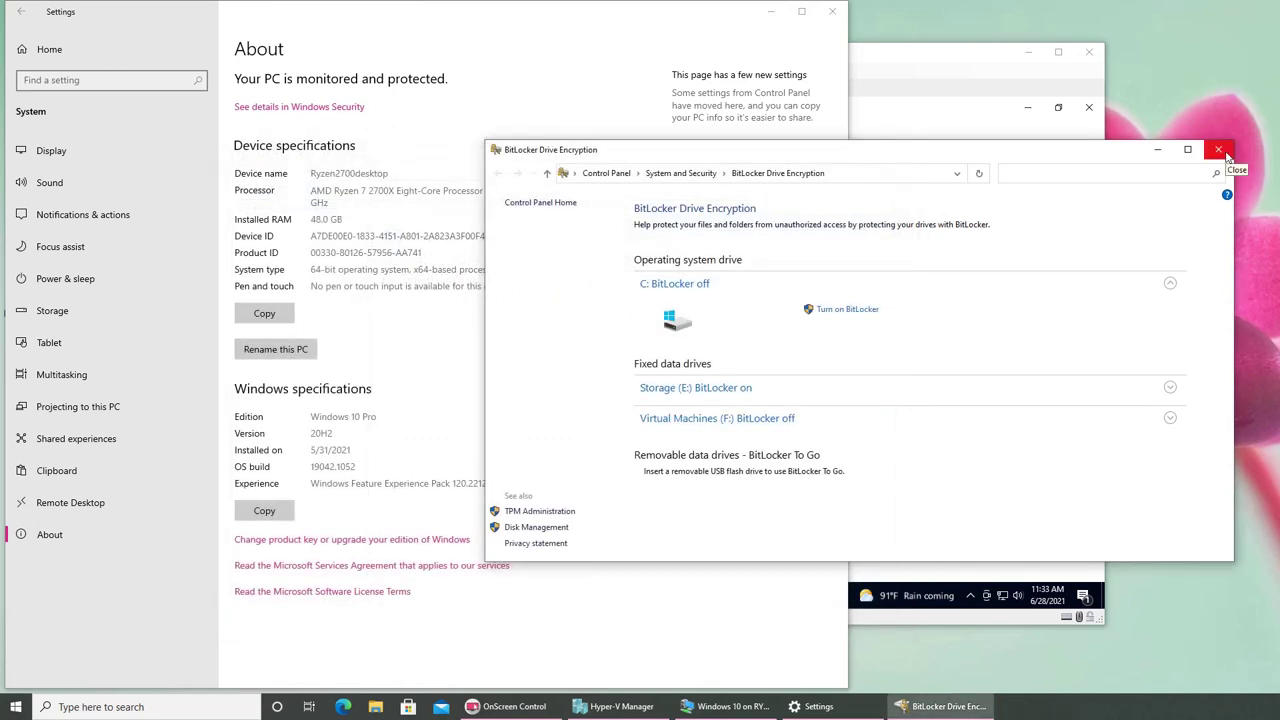
{"action": "left_click", "coordinate": [1218, 149]}
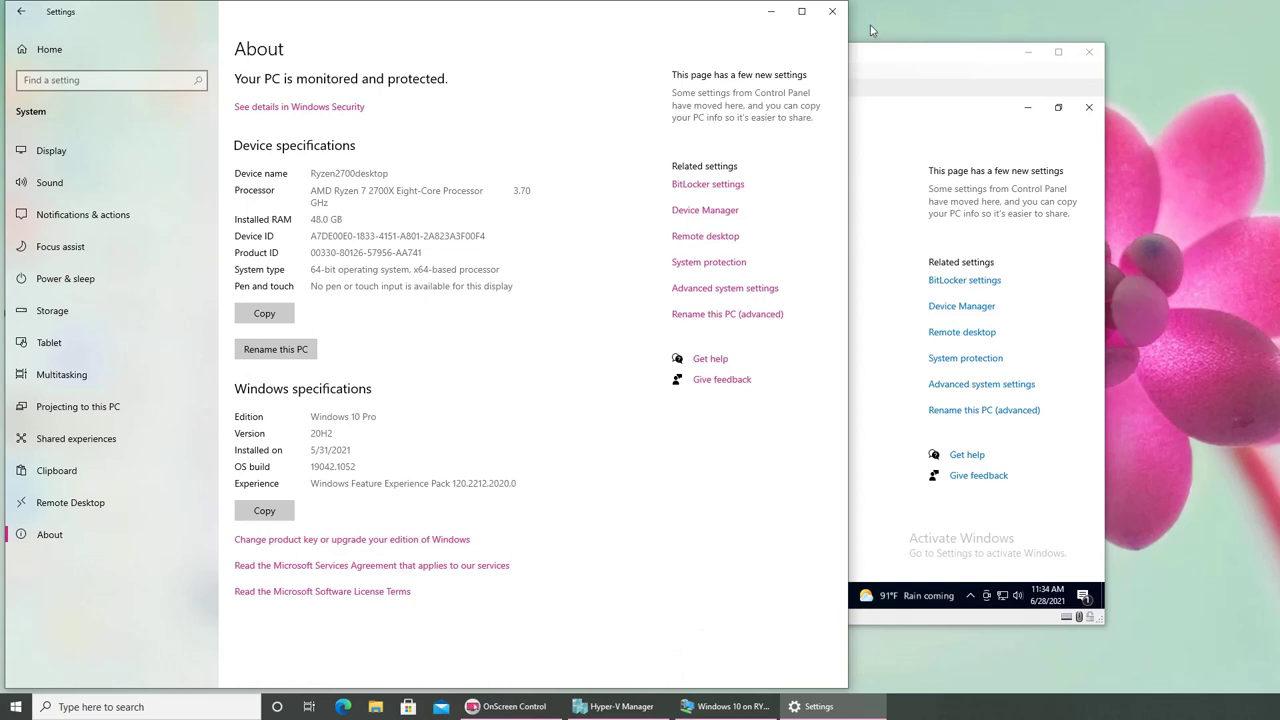
Close host Settings, then search 'device' in the VM to open its Device Manager and move it right
{"action": "left_click", "coordinate": [832, 12]}
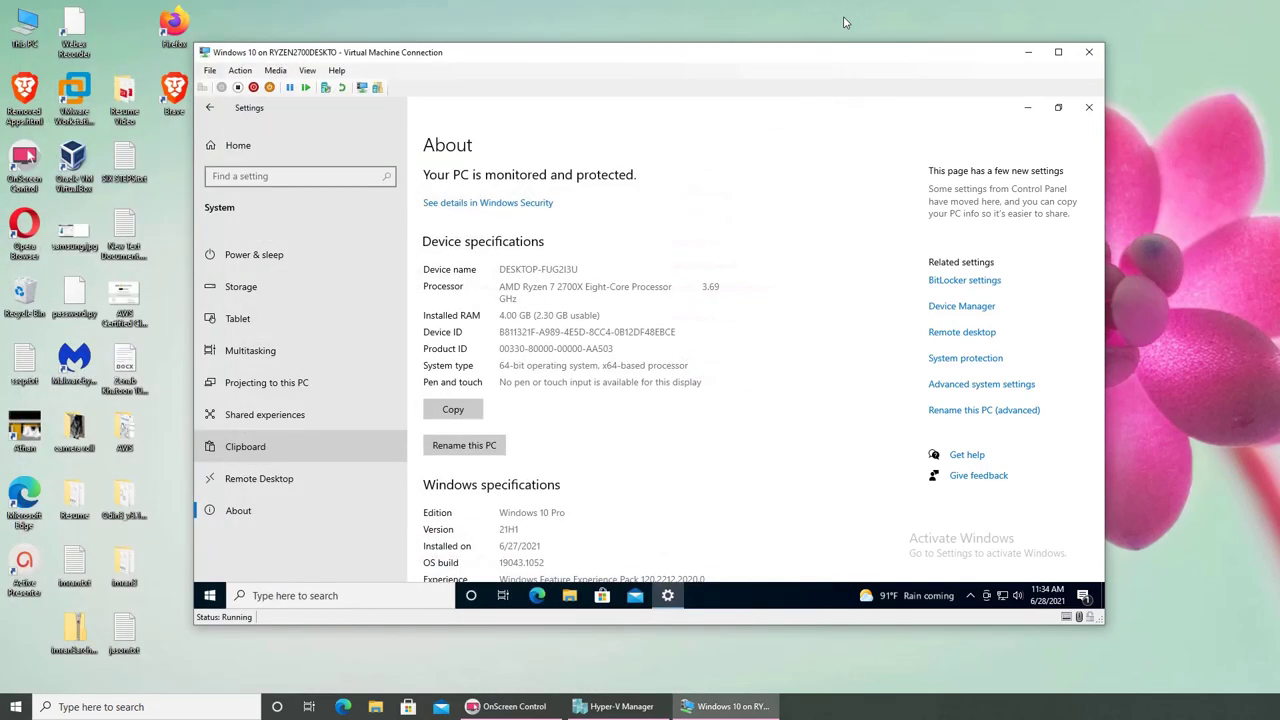
{"action": "key", "text": "super+s"}
{"action": "type", "text": "dev"}
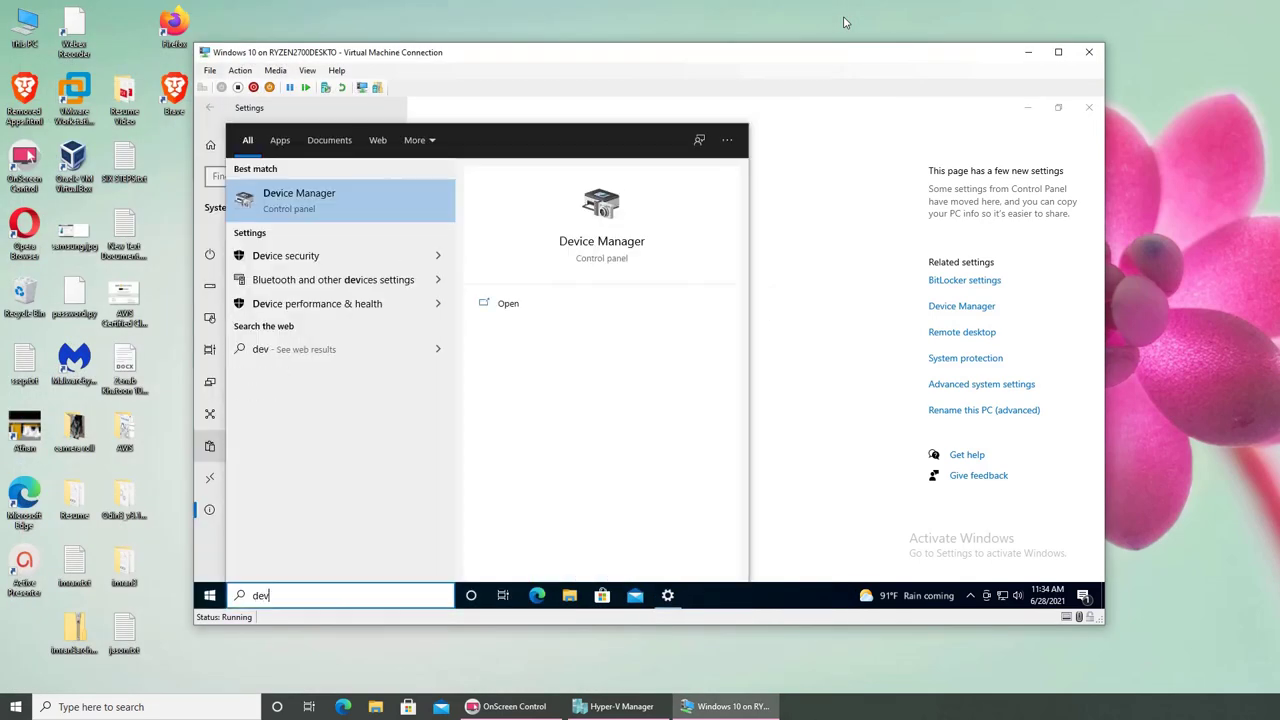
{"action": "type", "text": "ice"}
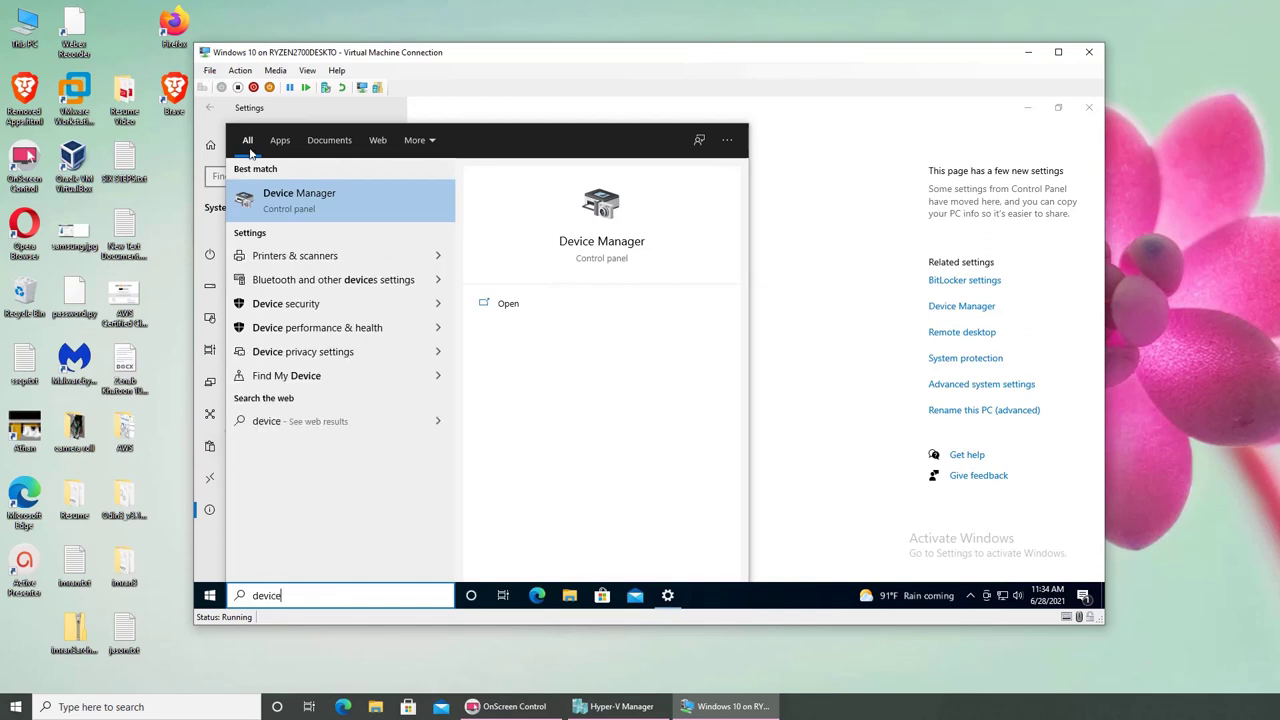
{"action": "left_click", "coordinate": [352, 212]}
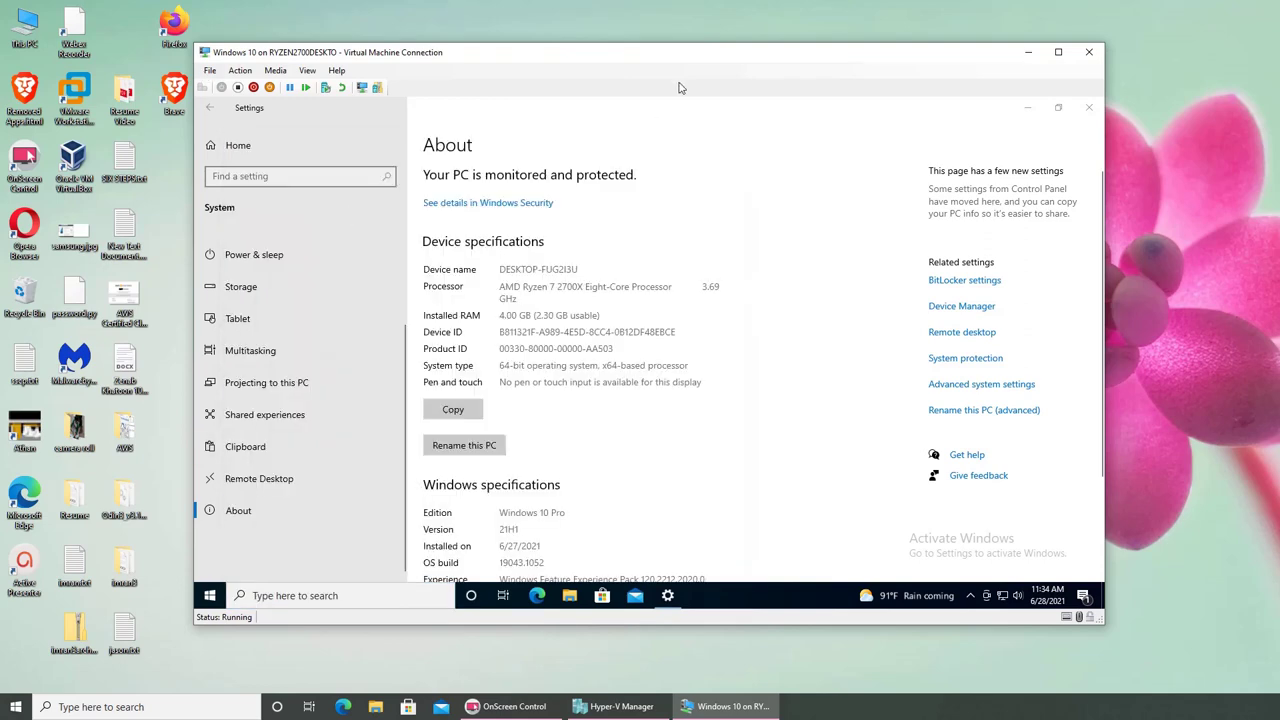
{"action": "left_click_drag", "start_coordinate": [553, 145], "coordinate": [897, 156]}
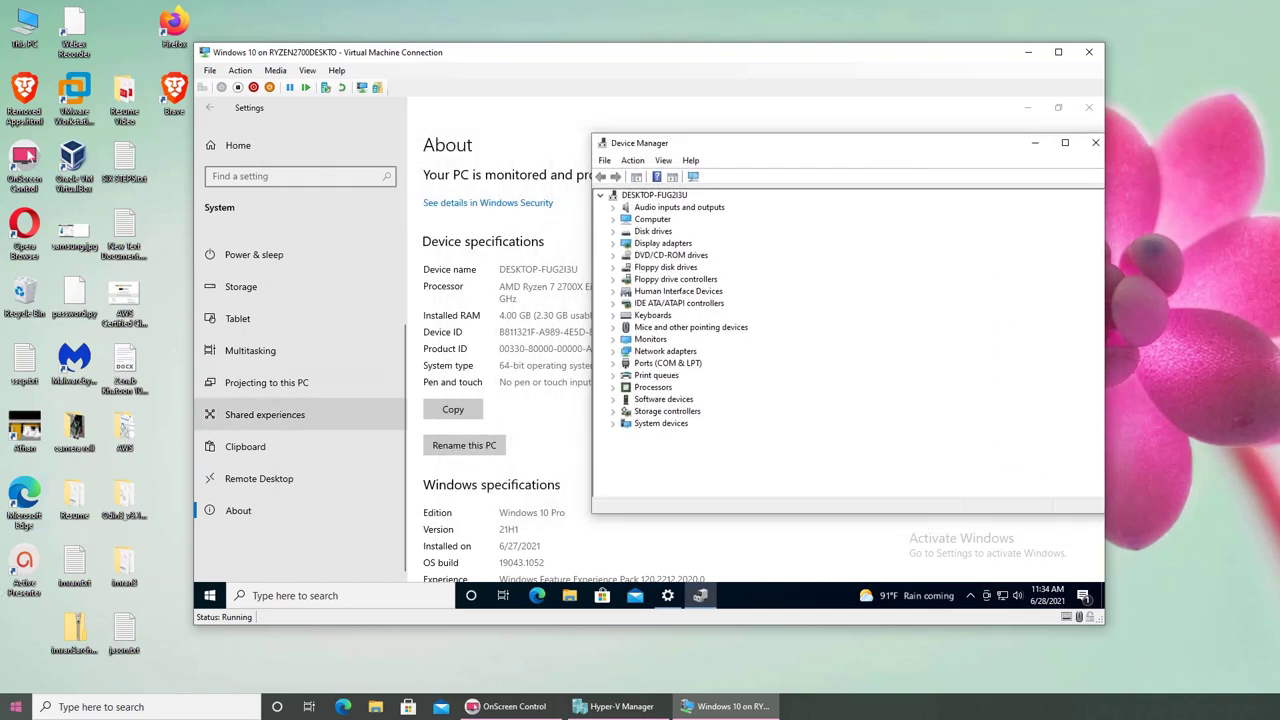
Launch the host's Device Manager and expand Security devices to show AMD PSP 3.0 Device
{"action": "left_click", "coordinate": [14, 707]}
{"action": "mouse_move", "coordinate": [16, 545]}
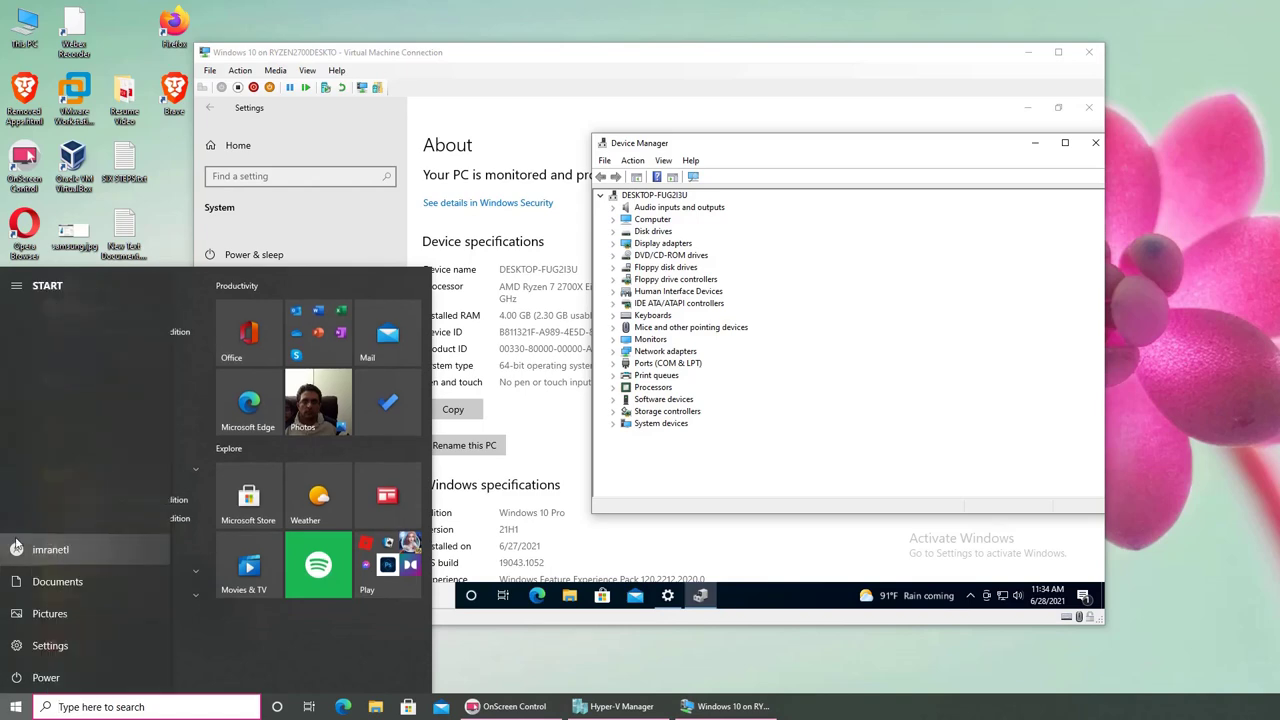
{"action": "type", "text": "device"}
{"action": "key", "text": "Return"}
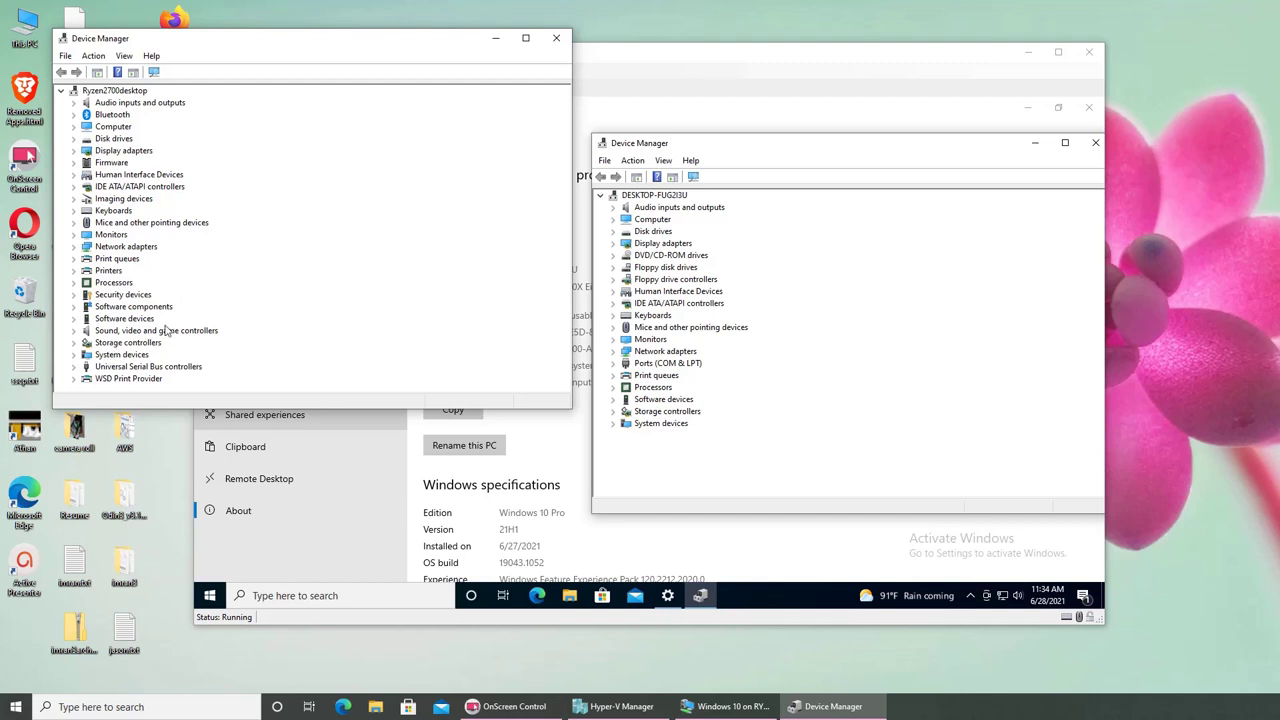
{"action": "left_click", "coordinate": [74, 294]}
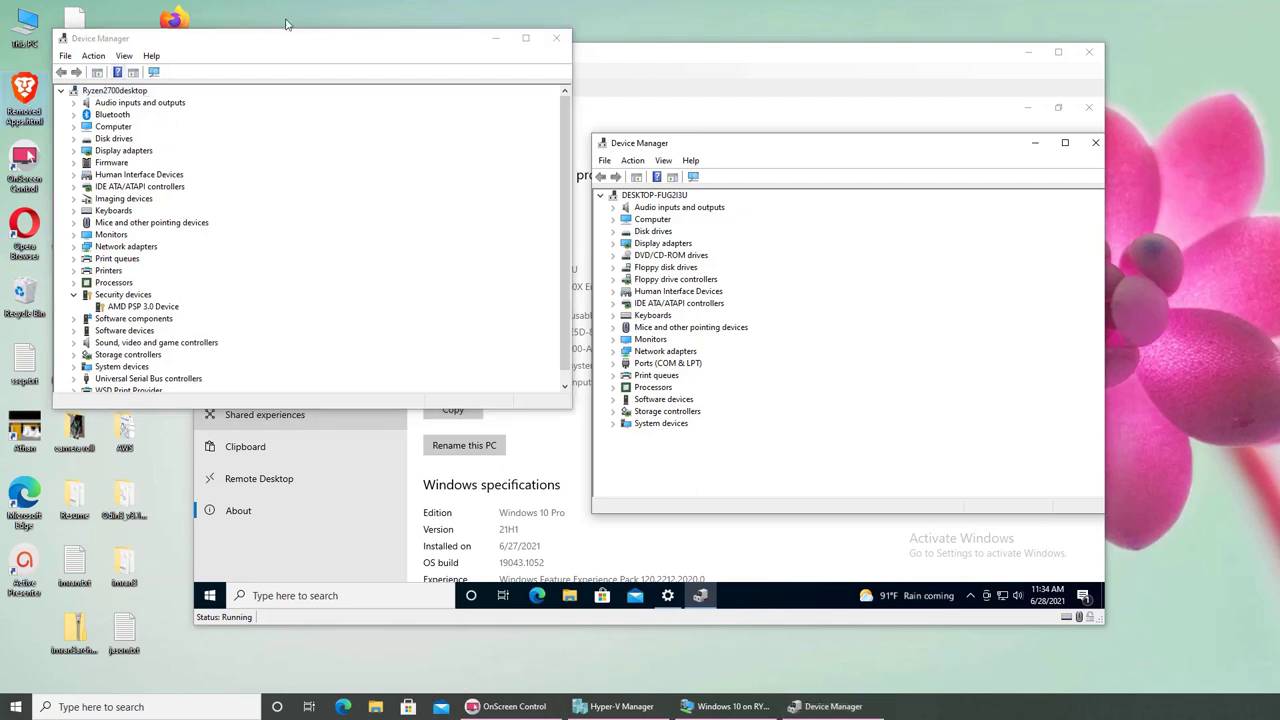
{"action": "left_click_drag", "start_coordinate": [265, 38], "coordinate": [412, 46]}
Launch Brave, search Google for 'amd psp 3.0', then minimize all windows with Win+D
{"action": "left_click", "coordinate": [163, 90]}
{"action": "double_click", "coordinate": [172, 90]}
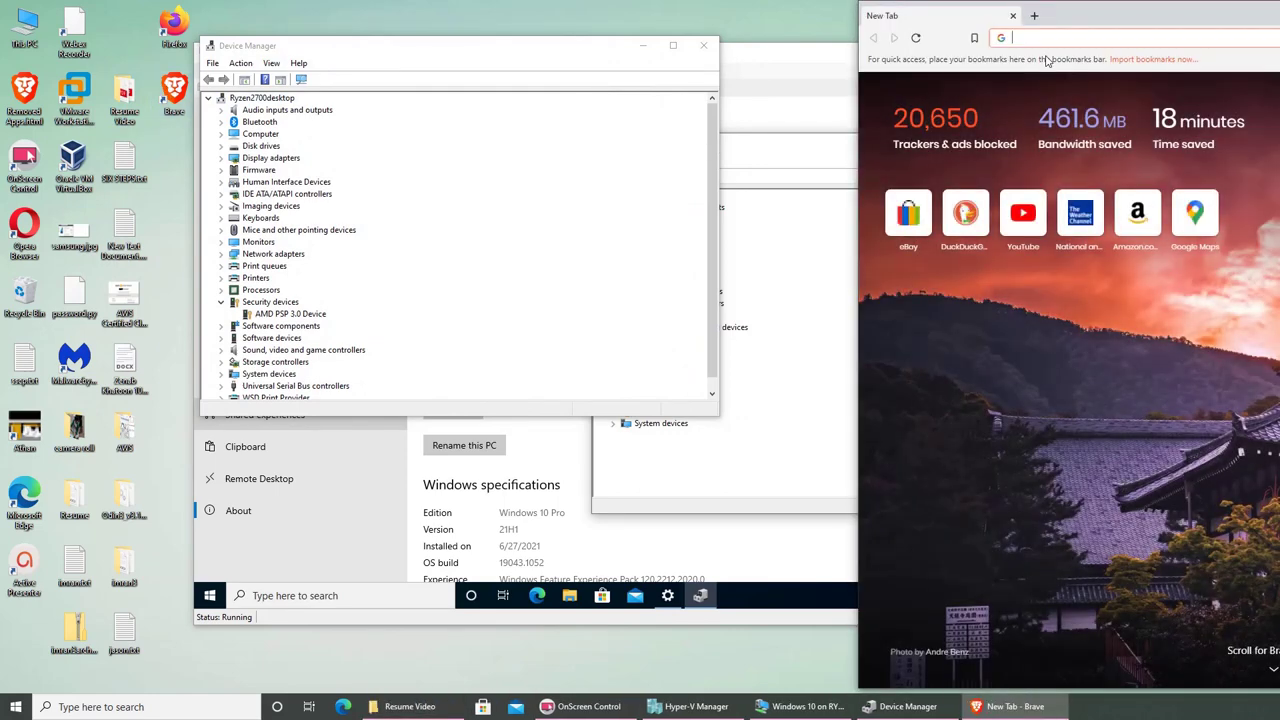
{"action": "type", "text": "amd psp 3.0"}
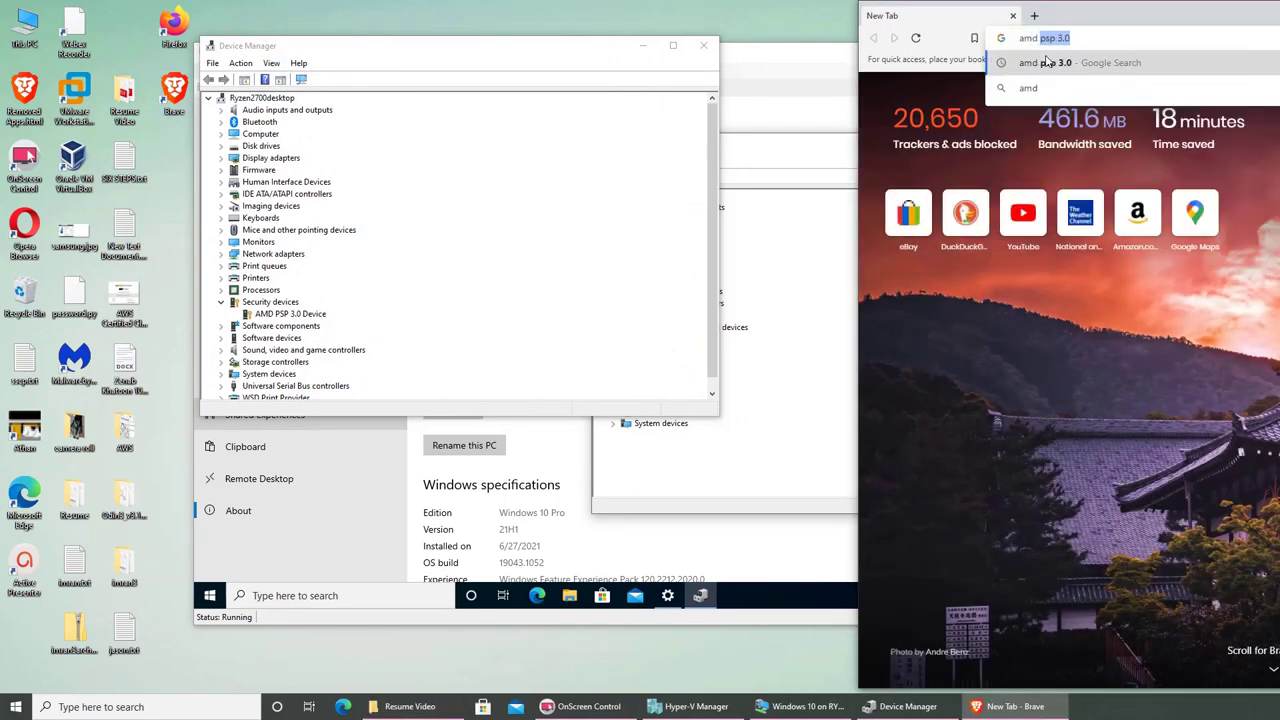
{"action": "key", "text": "Return"}
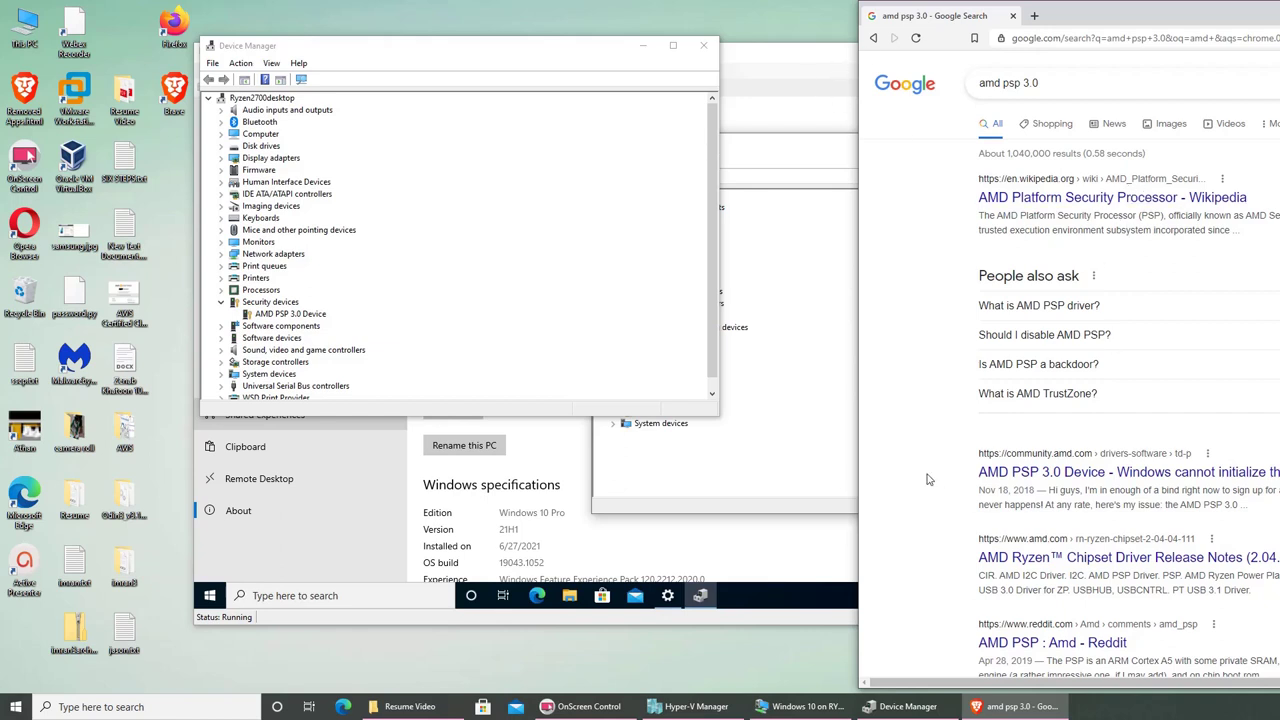
{"action": "key", "text": "super+d"}
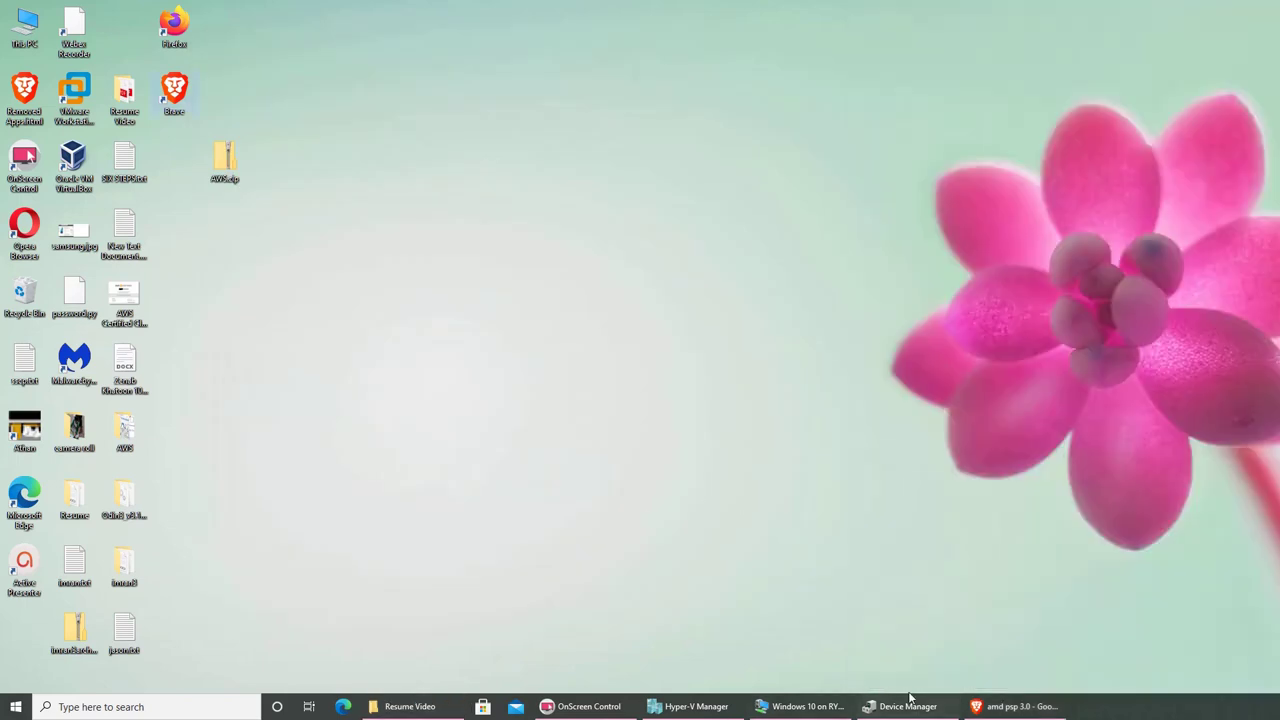
Close the VM's Device Manager and open its BitLocker panel showing C: BitLocker off
{"action": "left_click", "coordinate": [908, 710]}
{"action": "left_click", "coordinate": [813, 710]}
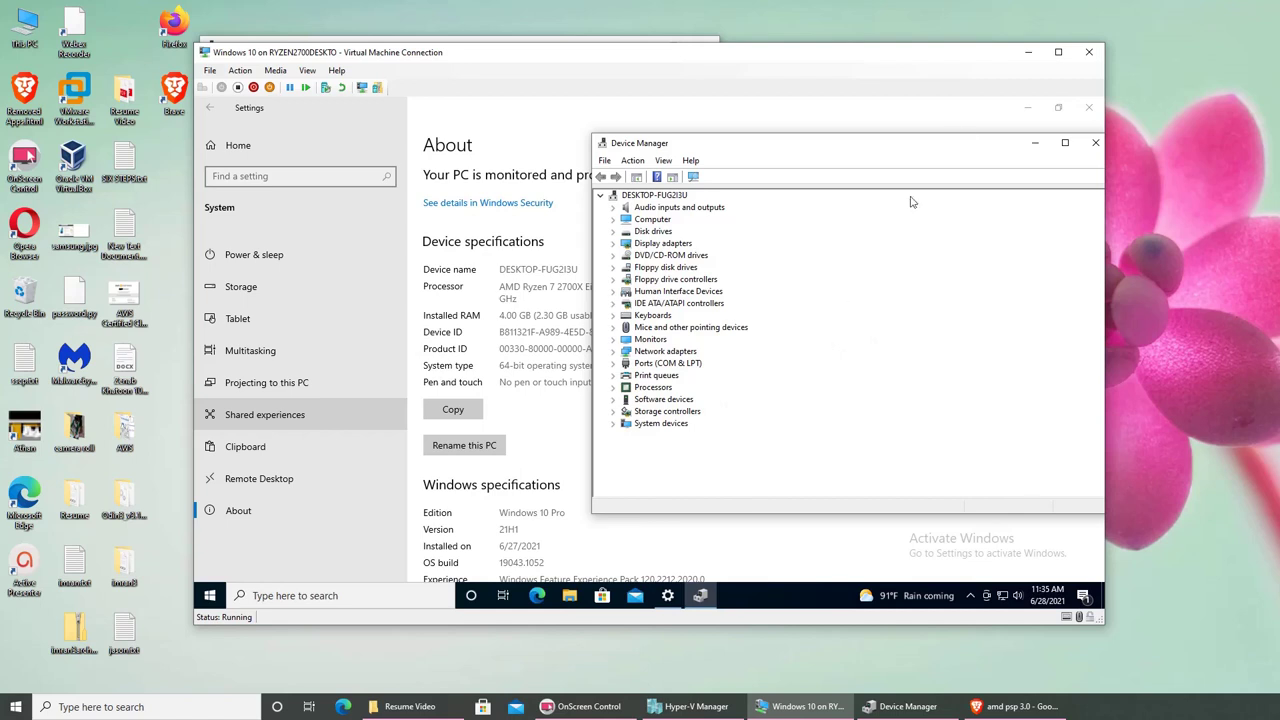
{"action": "left_click", "coordinate": [1095, 143]}
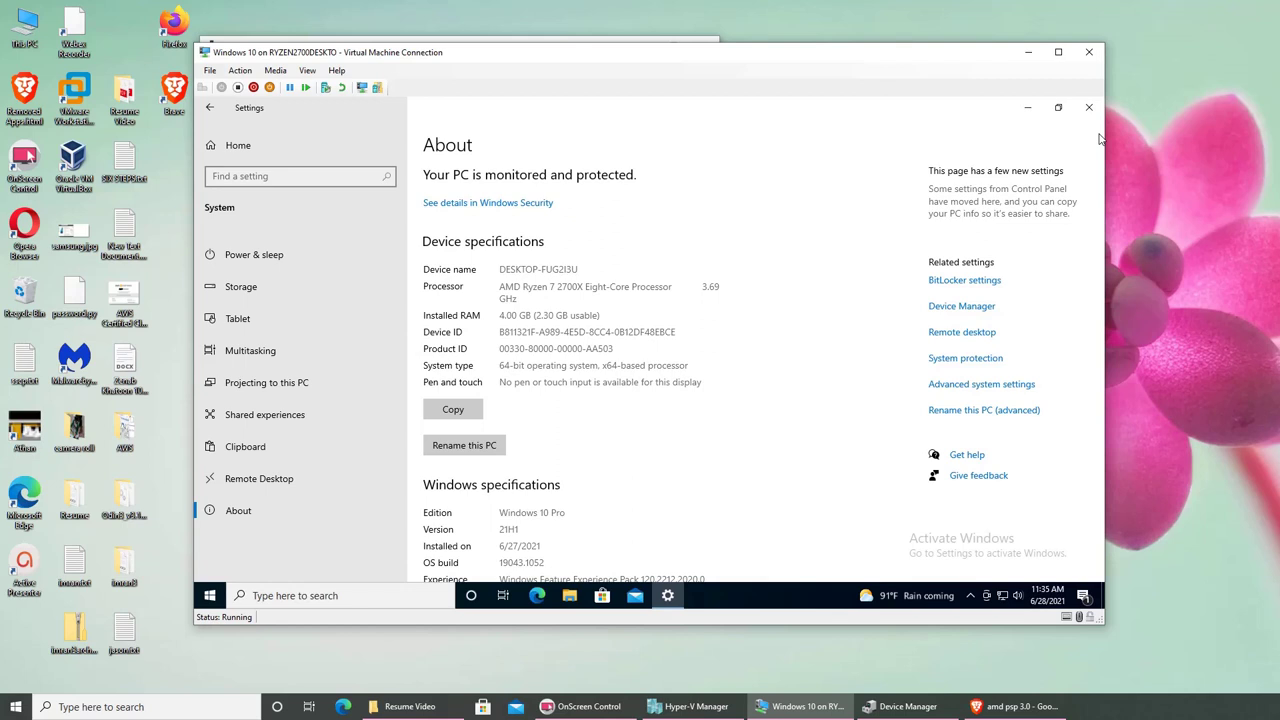
{"action": "left_click", "coordinate": [986, 283]}
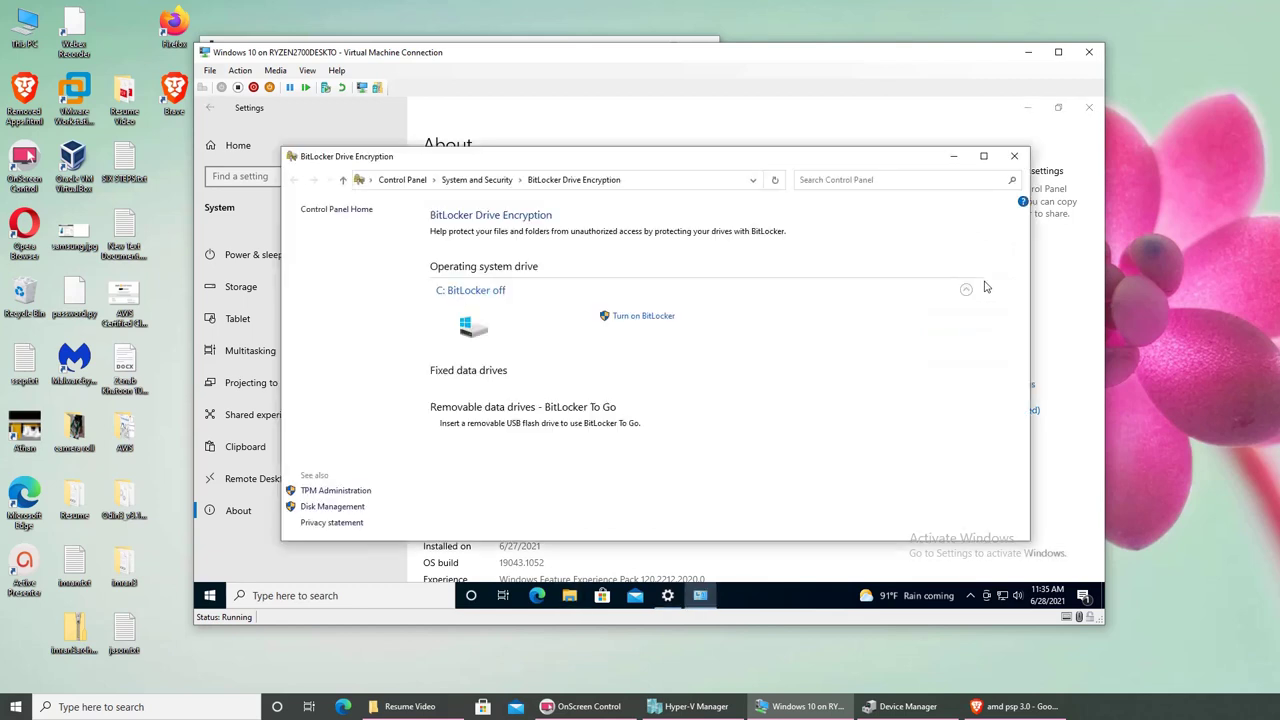